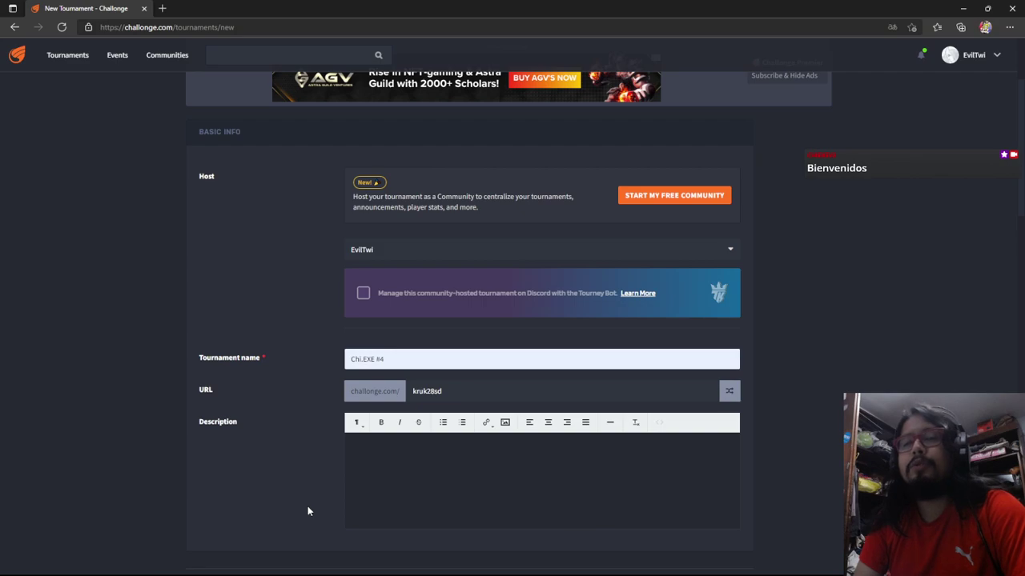
Review the new tournament form from the basic info through registration and experimental features to the advanced options
scroll(308, 510, down, 2)
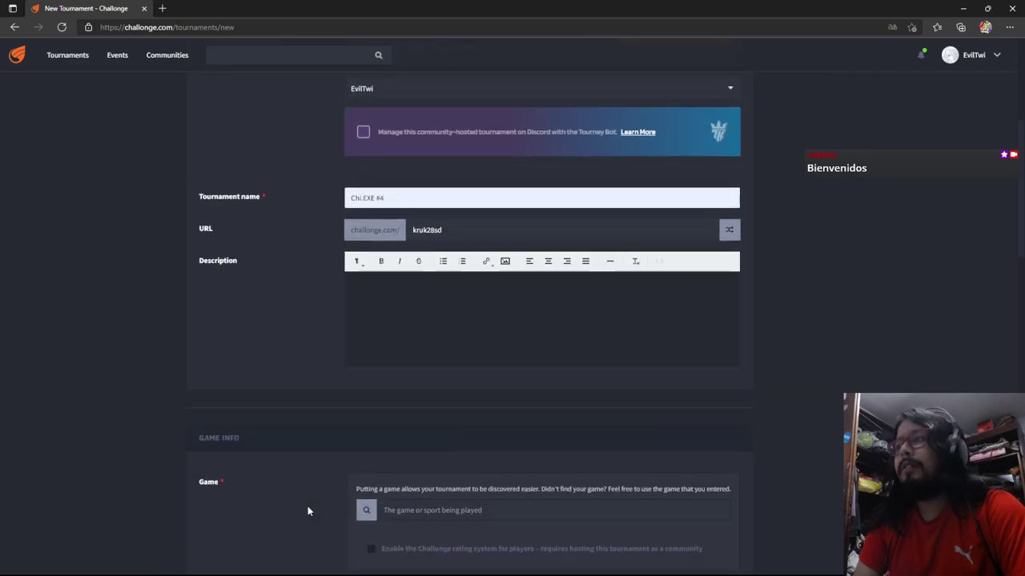
scroll(308, 511, up, 1)
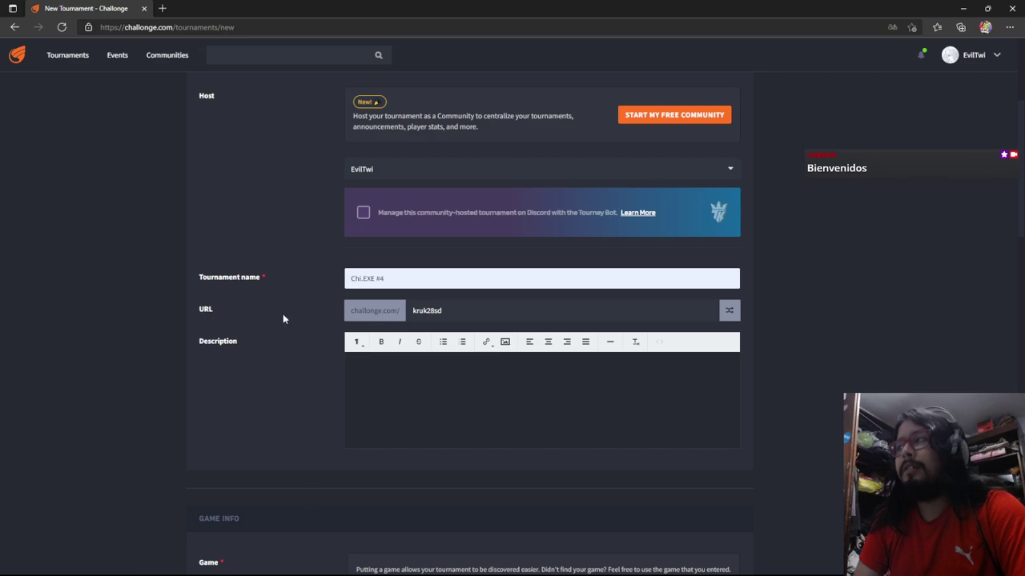
scroll(316, 372, down, 2)
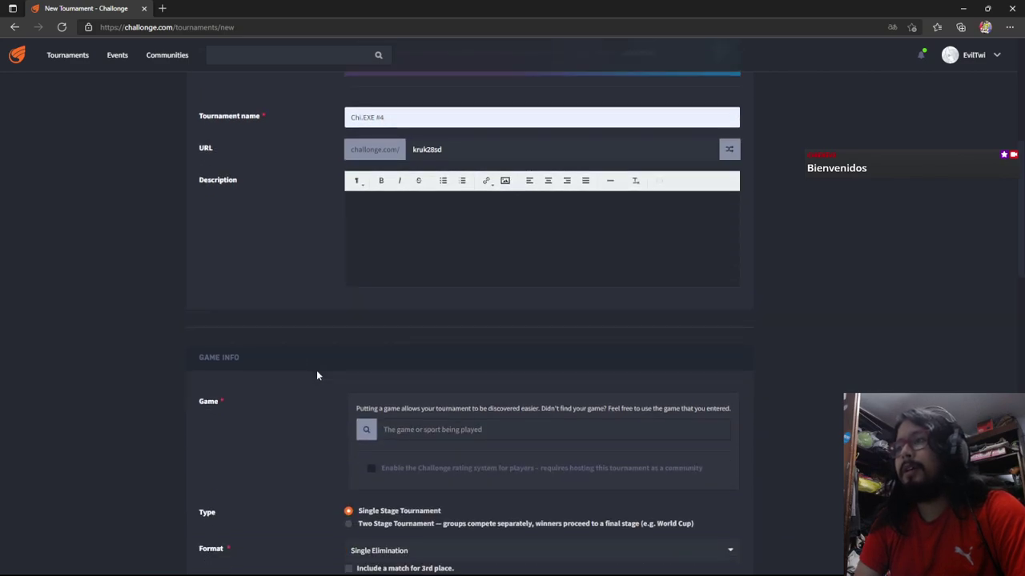
scroll(317, 375, down, 3)
scroll(316, 374, up, 3)
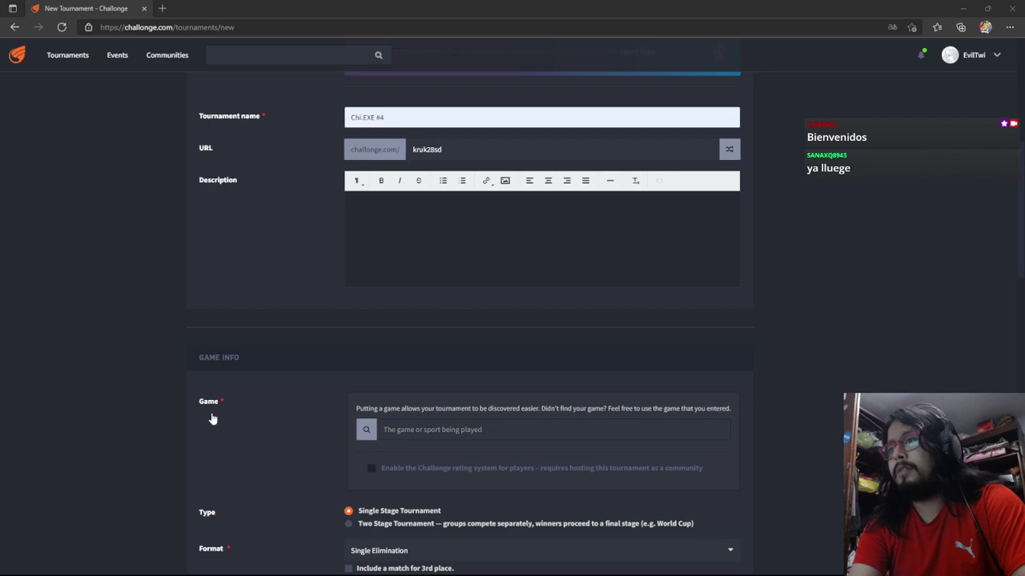
click(409, 250)
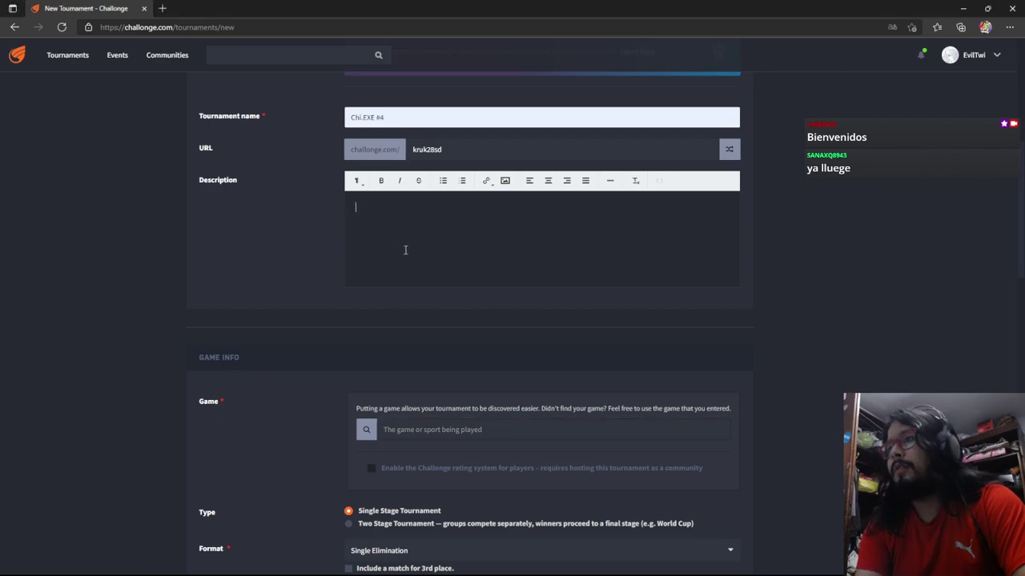
scroll(290, 294, down, 7)
scroll(284, 325, up, 7)
scroll(281, 333, up, 5)
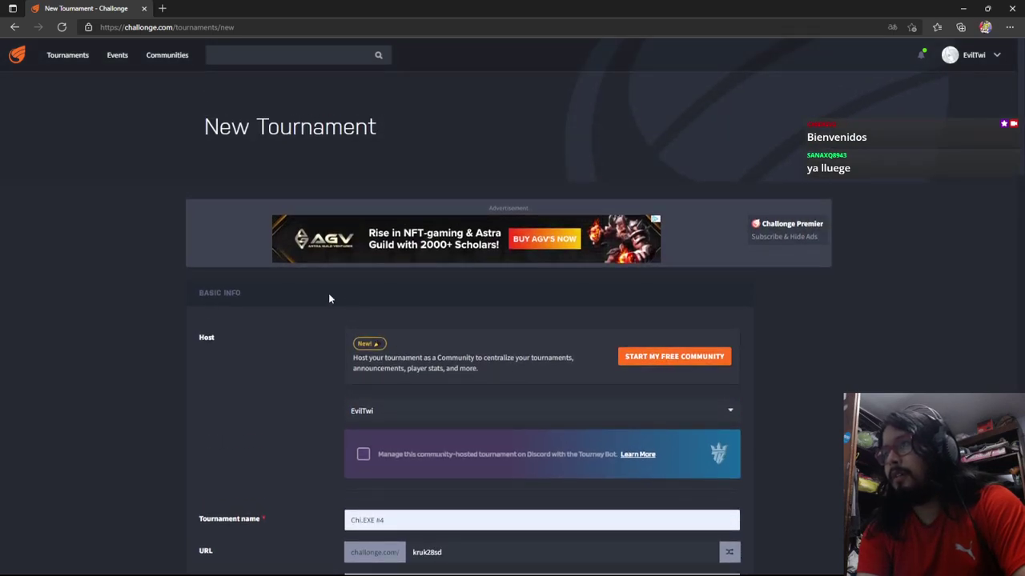
scroll(307, 389, down, 2)
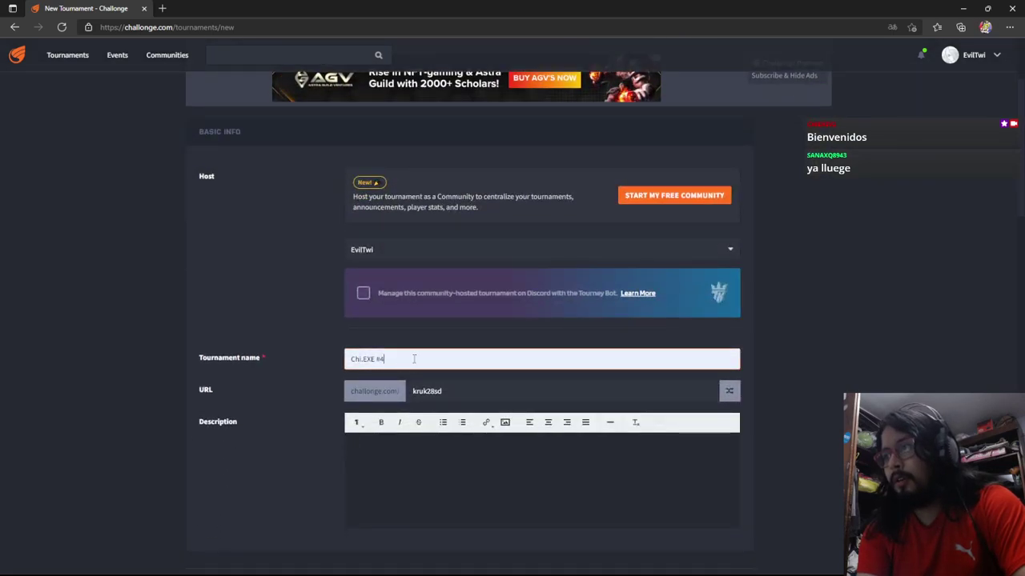
scroll(406, 350, down, 4)
scroll(279, 336, down, 10)
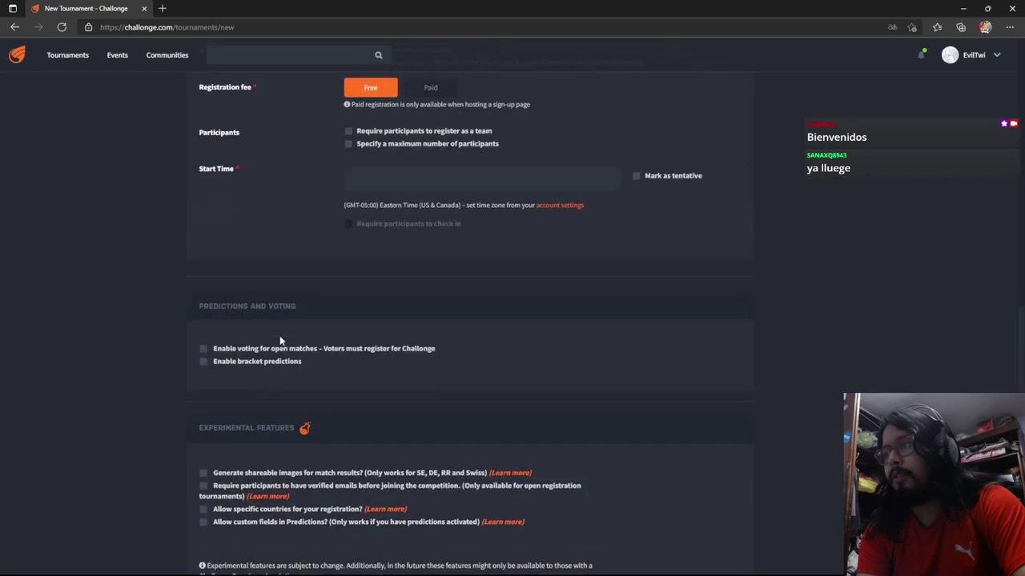
scroll(279, 339, down, 1)
scroll(279, 338, up, 1)
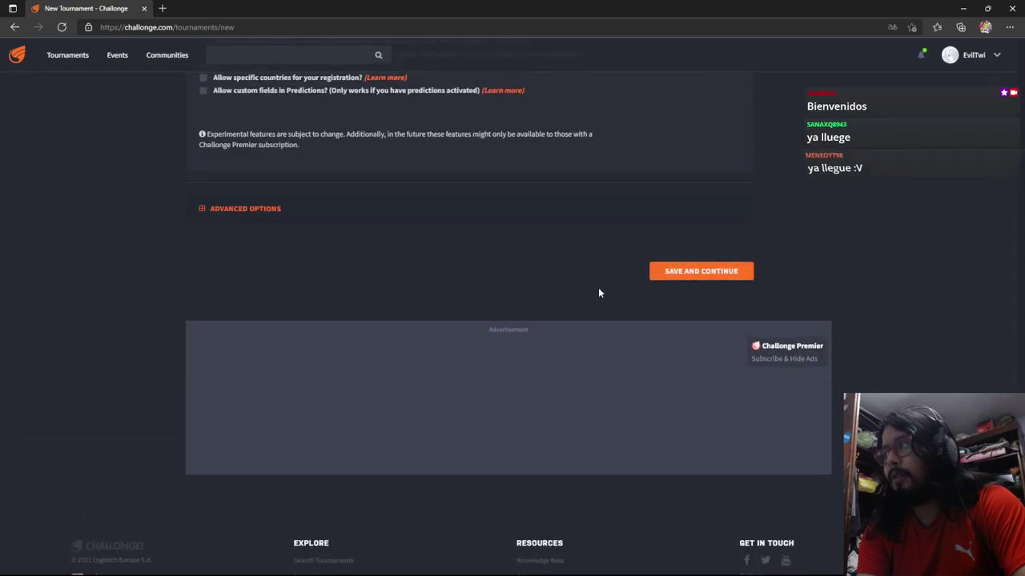
Try to save the tournament form, and enter TSUBASA as the game
click(688, 276)
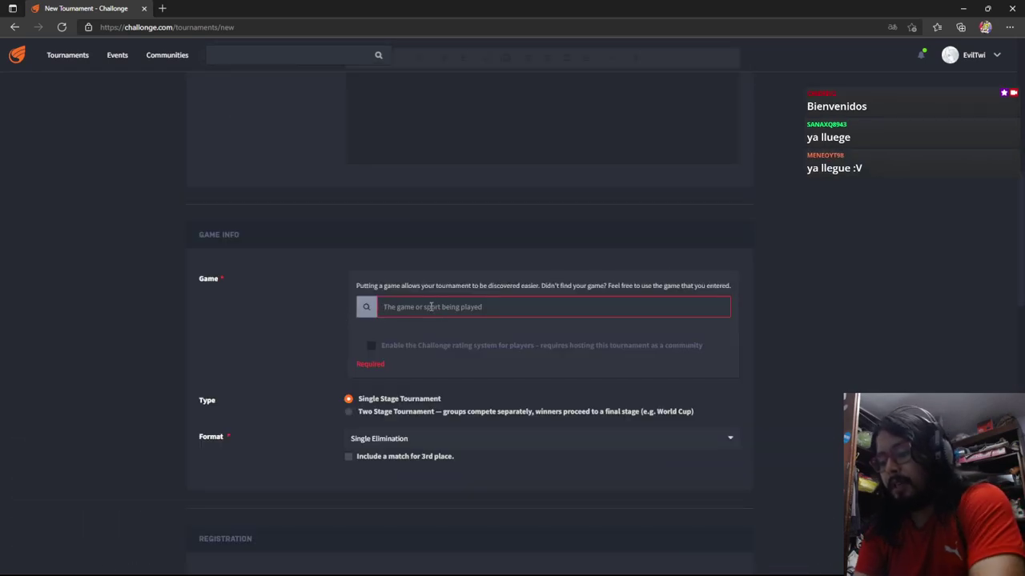
text(Yugioh)
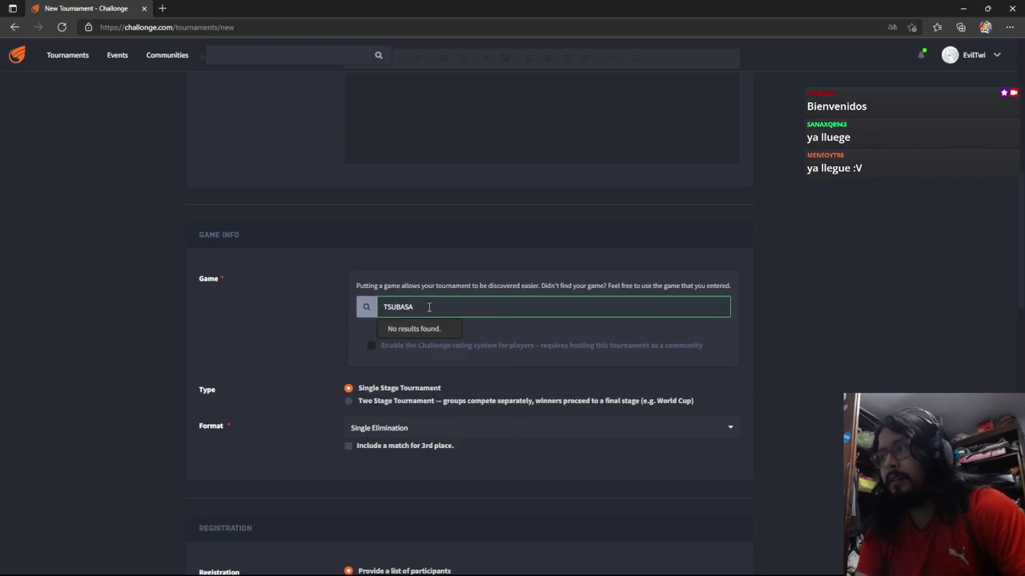
Set the tournament's start date to December 19, 2021
scroll(420, 317, down, 5)
scroll(420, 317, down, 4)
scroll(419, 320, up, 4)
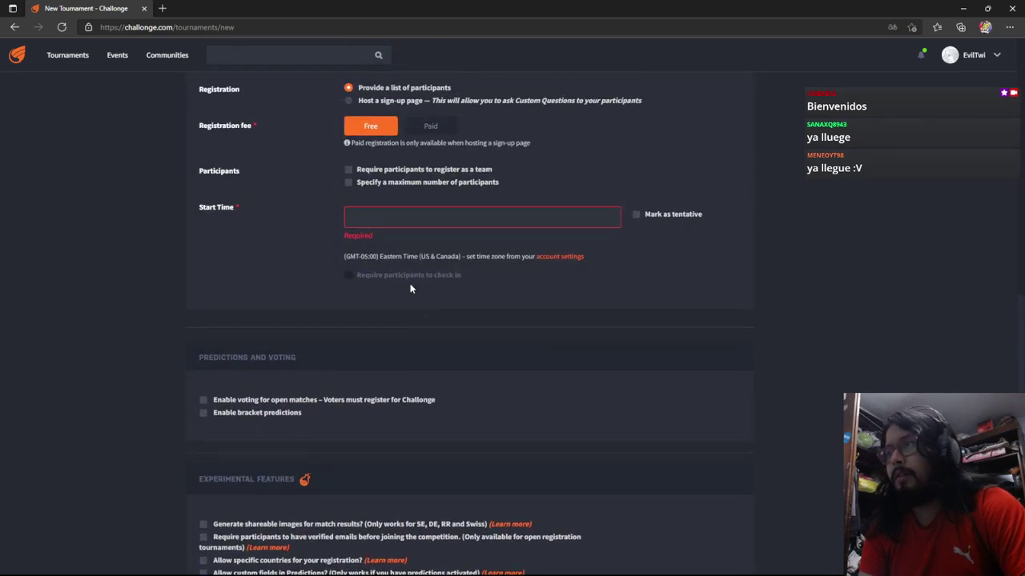
click(387, 214)
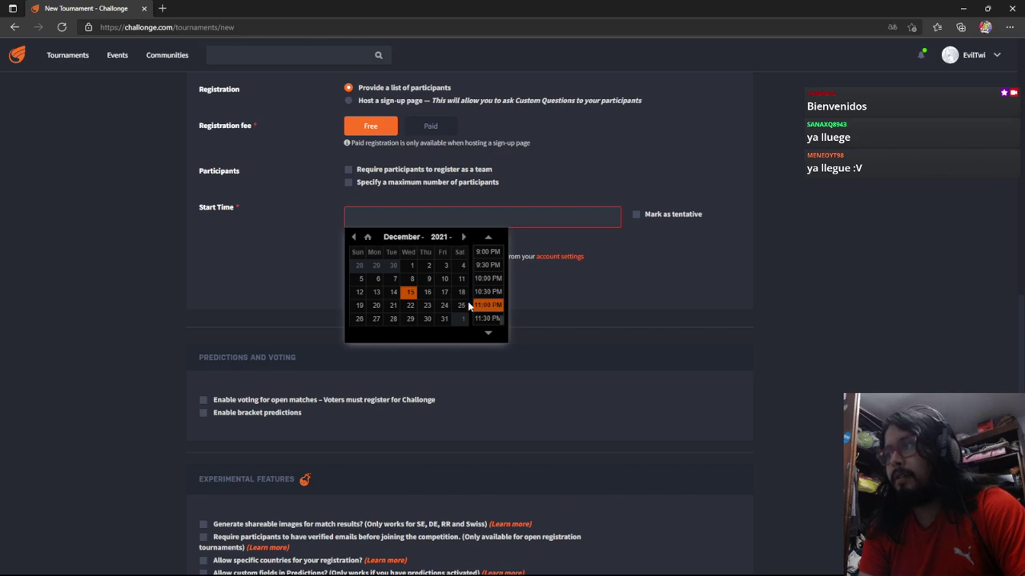
click(360, 307)
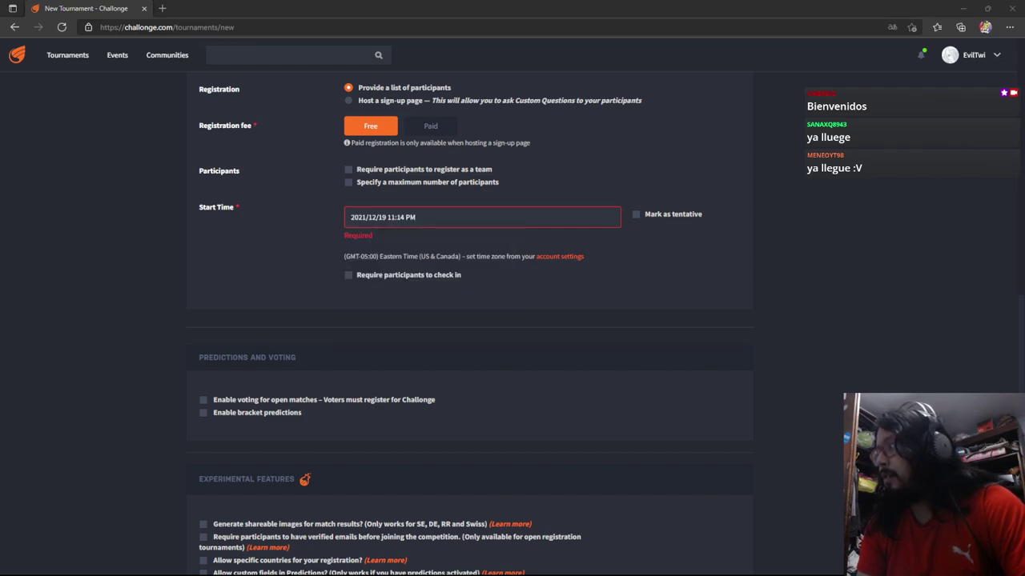
Change the start time on the chosen date to 1:00 AM
click(452, 214)
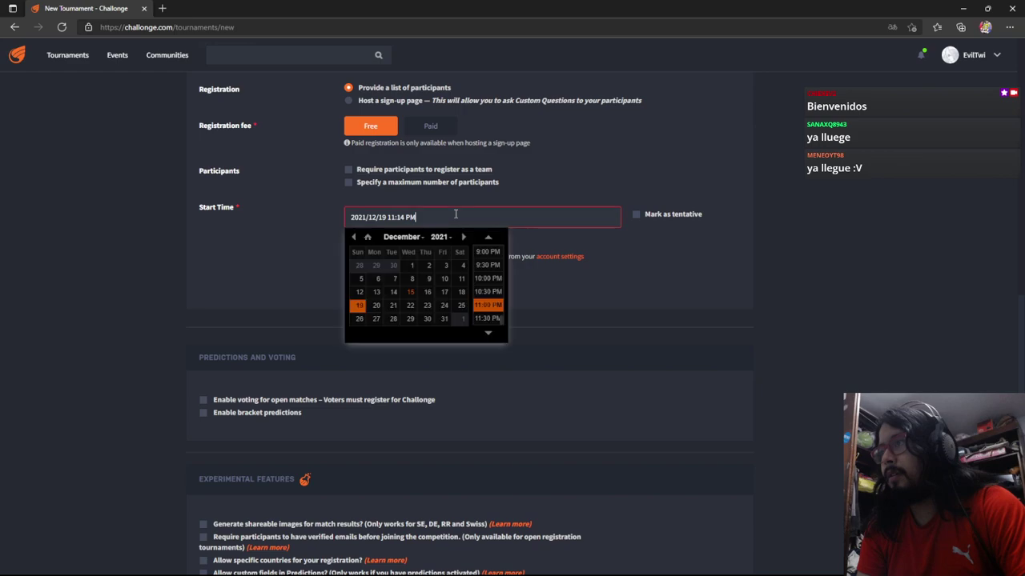
double_click(455, 213)
click(439, 217)
click(489, 239)
click(489, 240)
scroll(500, 264, up, 5)
scroll(504, 258, up, 3)
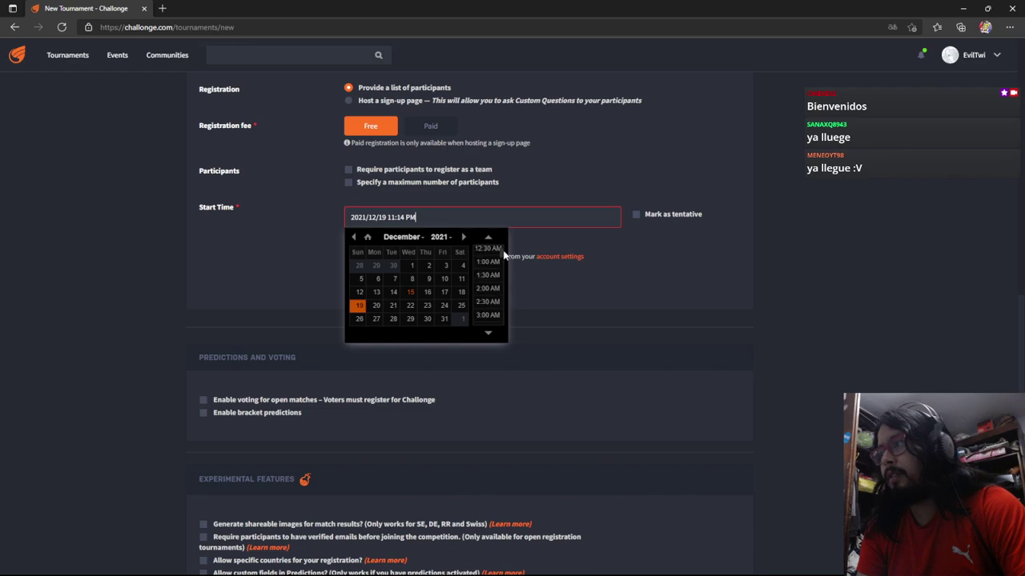
click(490, 261)
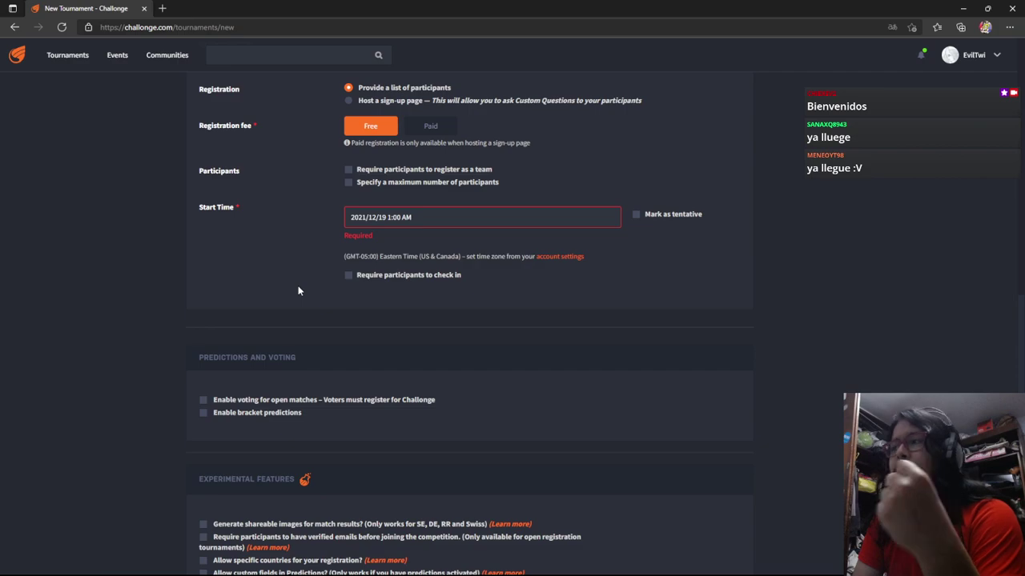
Check the completed form, save the tournament, and look over its bracket page
scroll(297, 264, down, 3)
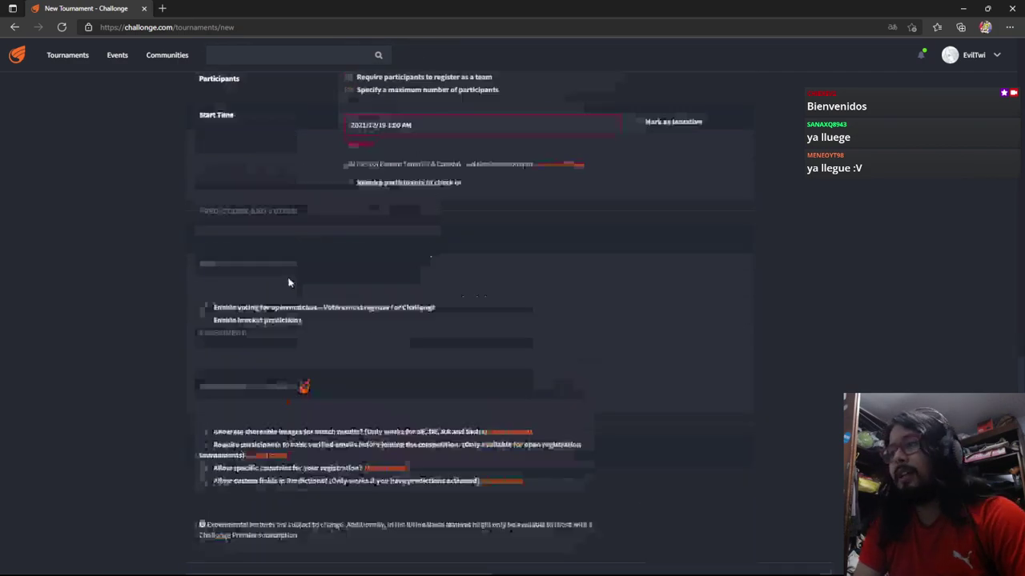
scroll(287, 280, up, 15)
scroll(285, 280, up, 3)
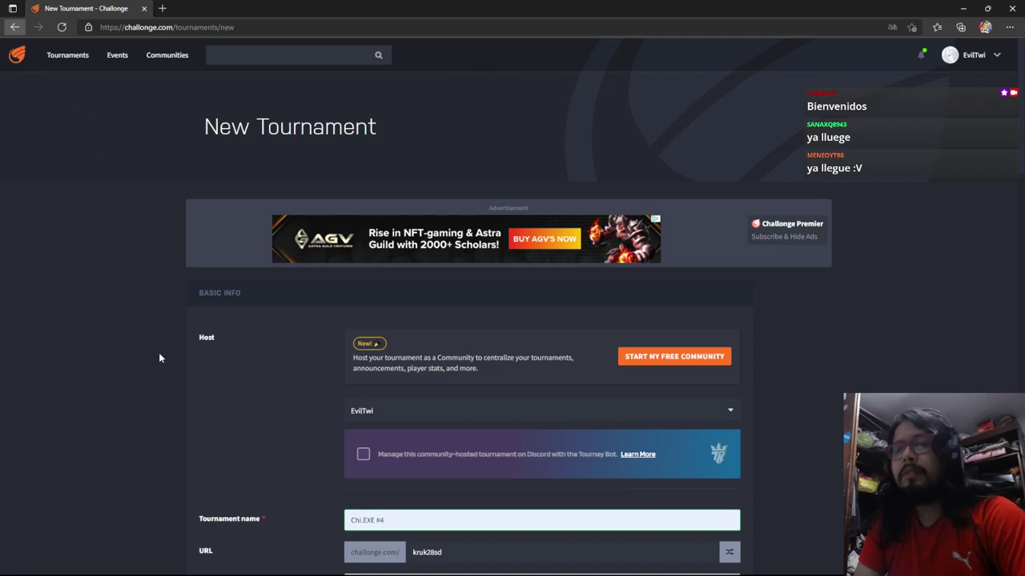
scroll(146, 385, down, 20)
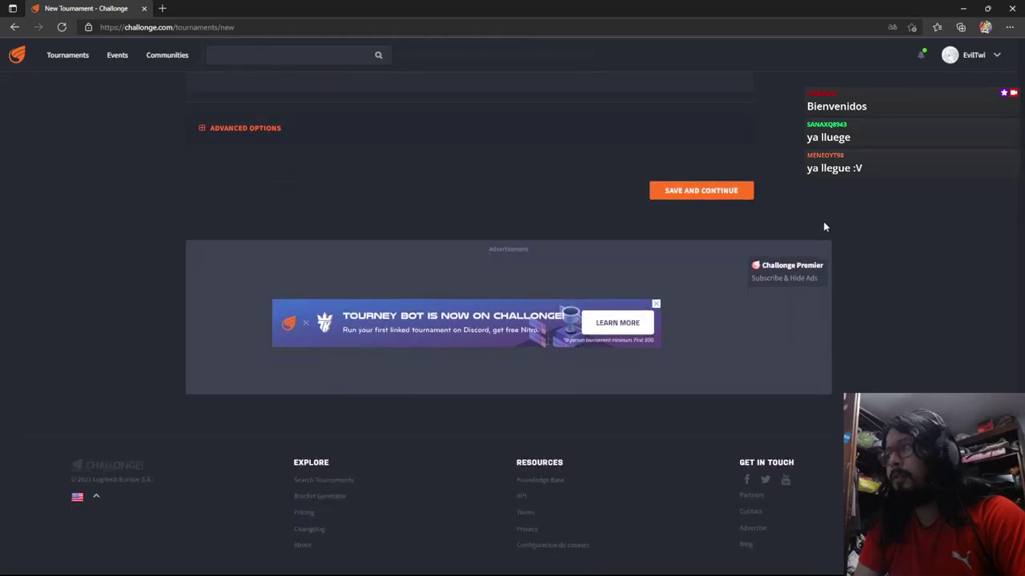
click(694, 196)
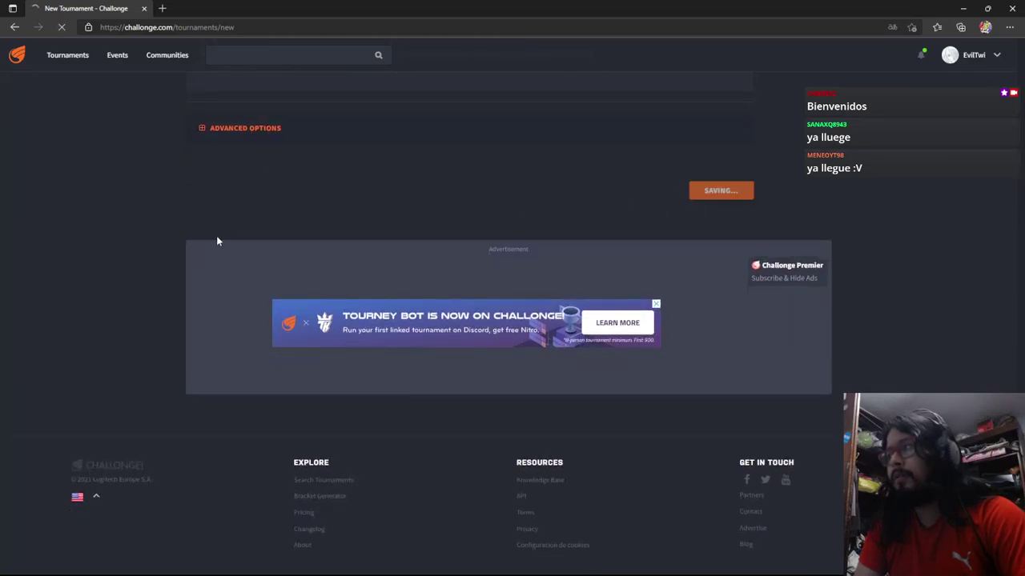
scroll(122, 283, up, 1)
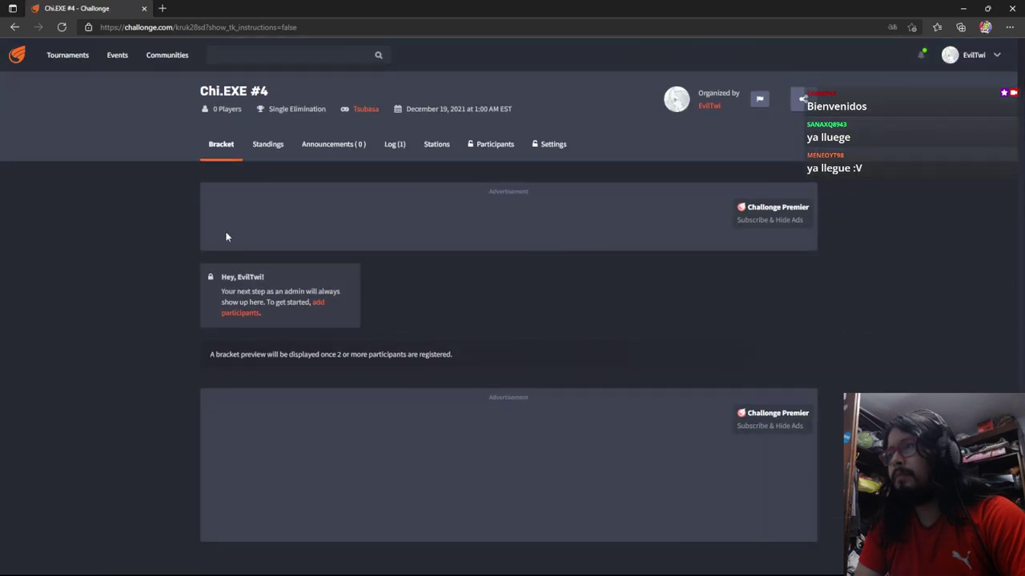
scroll(178, 257, down, 2)
scroll(180, 276, up, 2)
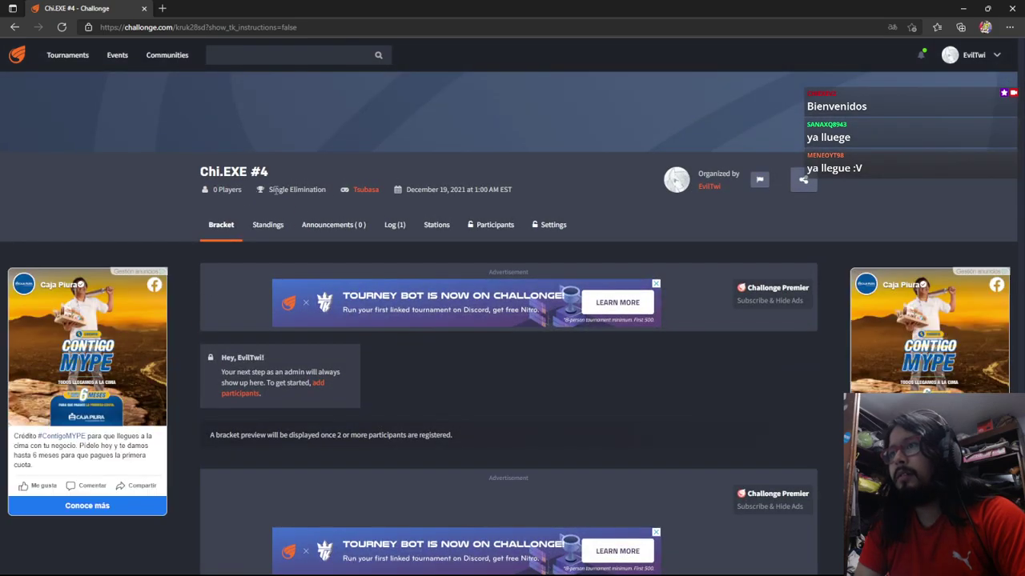
Return to the list of tournaments and start another new tournament named Chi.EXE #4
click(15, 29)
click(15, 29)
click(743, 128)
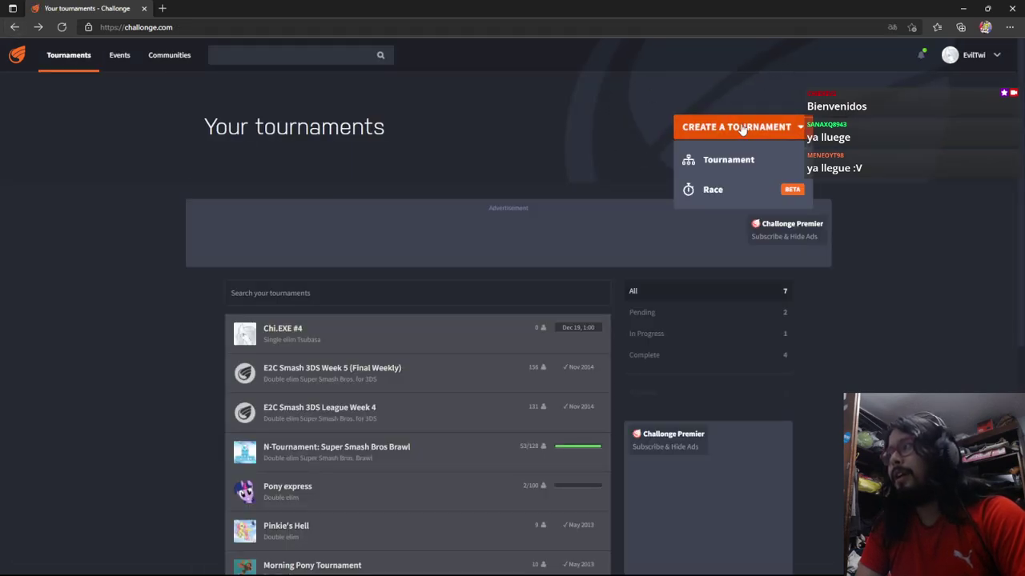
click(734, 161)
scroll(478, 232, down, 2)
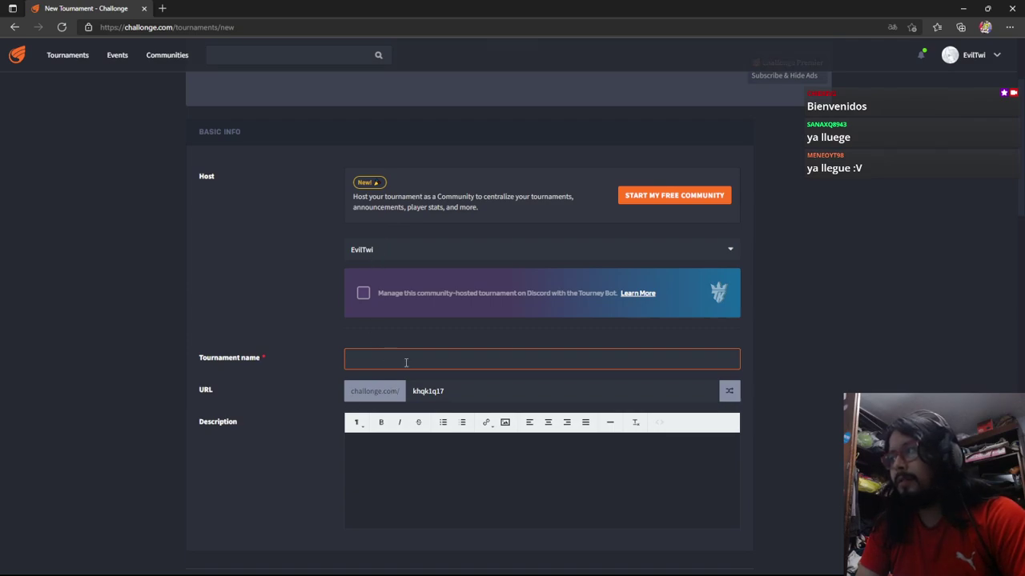
text(Chi.EXE #4)
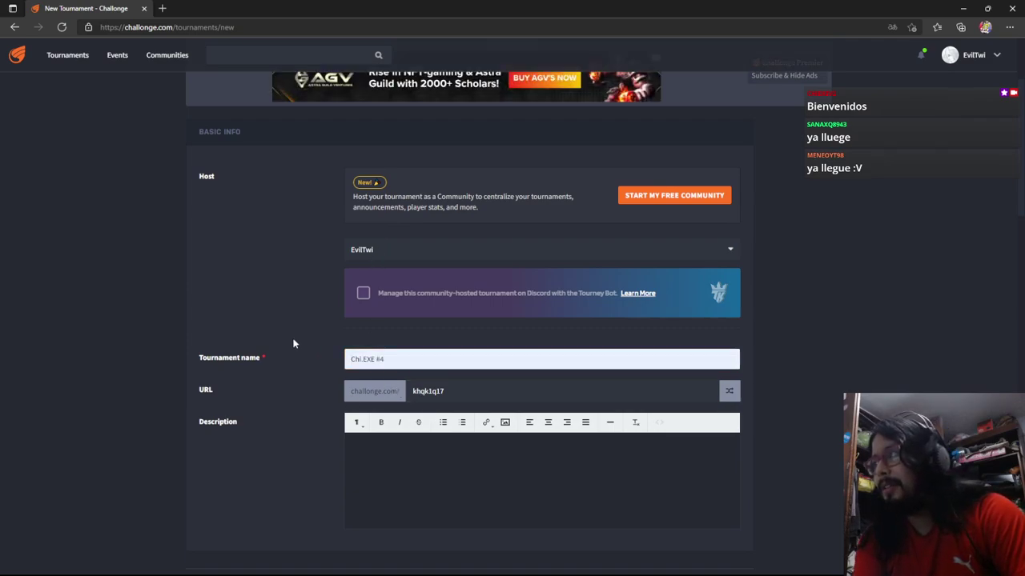
Set the new tournament's format to Double Elimination
scroll(289, 269, down, 1)
scroll(290, 272, down, 4)
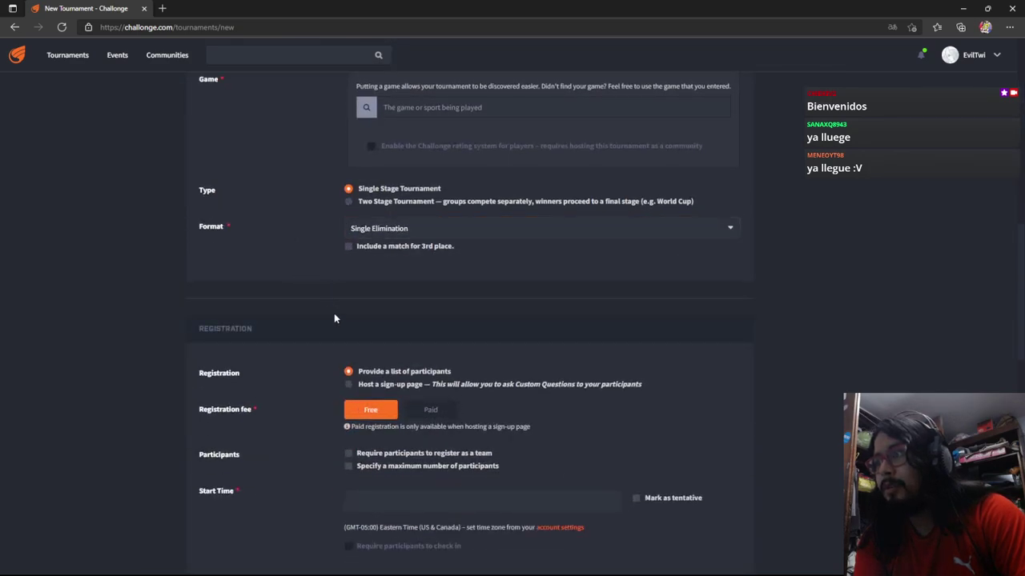
scroll(344, 256, up, 1)
click(350, 327)
key(Down)
Look through the registration and basic info sections, and expand the form's advanced options
scroll(313, 332, down, 3)
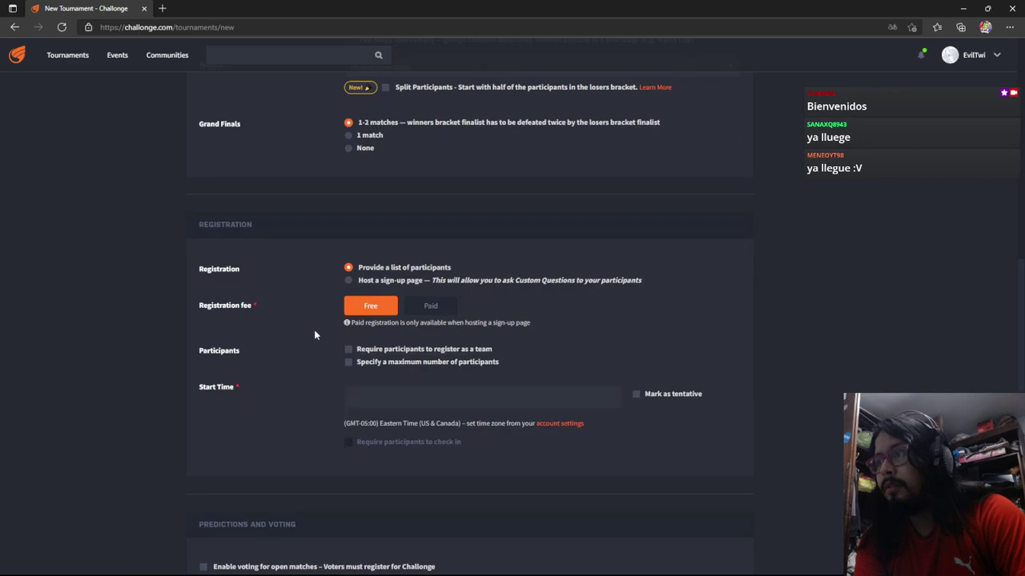
scroll(365, 188, up, 5)
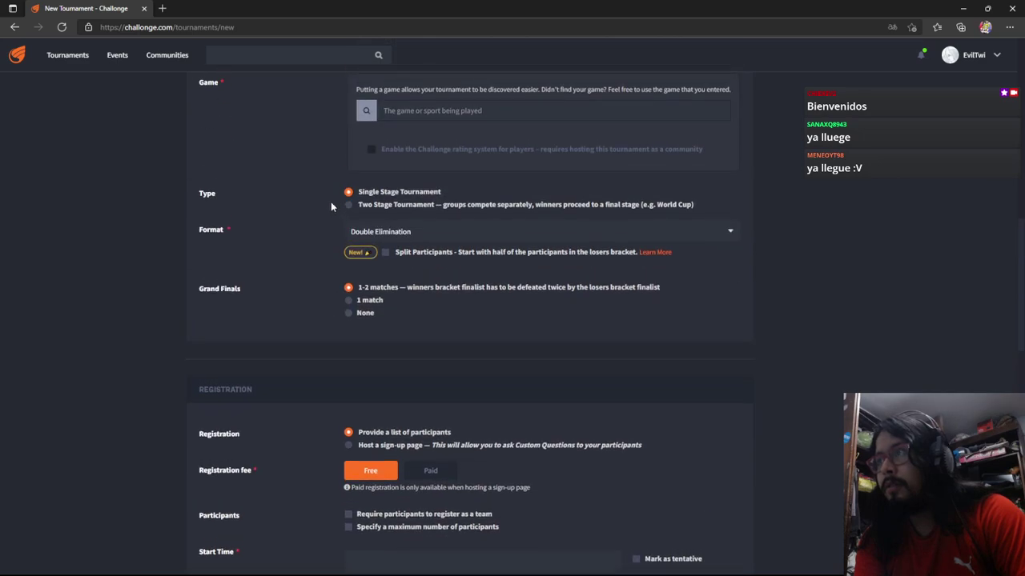
scroll(322, 245, up, 2)
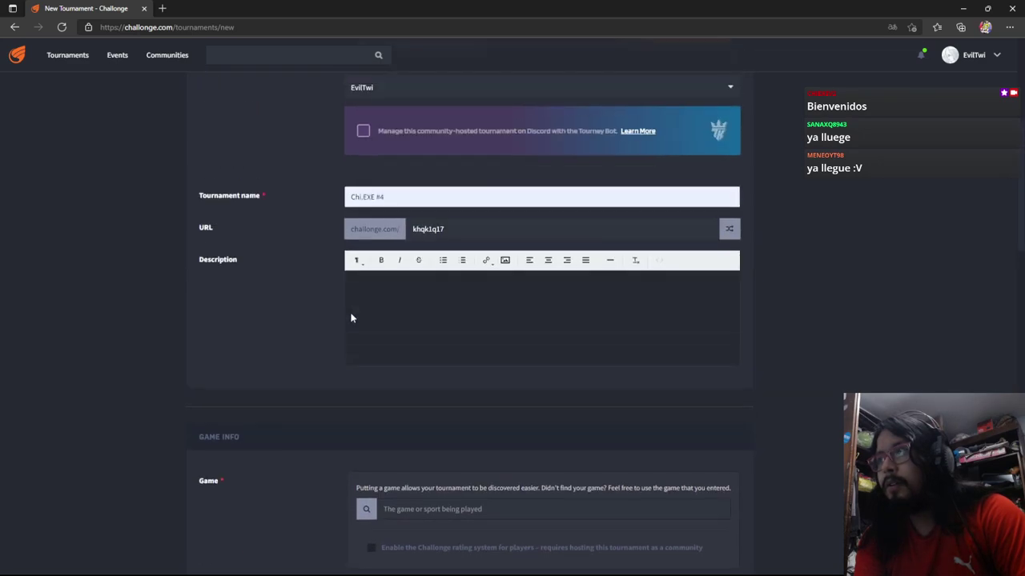
scroll(316, 315, down, 6)
scroll(314, 316, down, 15)
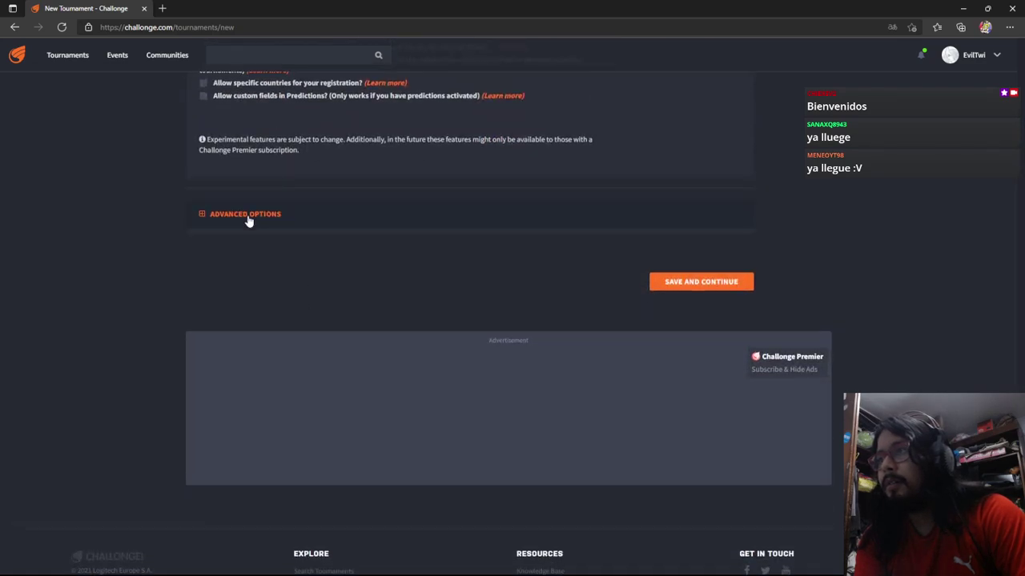
click(245, 215)
Set the grand finals of the double elimination bracket to 1 match
scroll(154, 287, up, 10)
scroll(154, 288, up, 2)
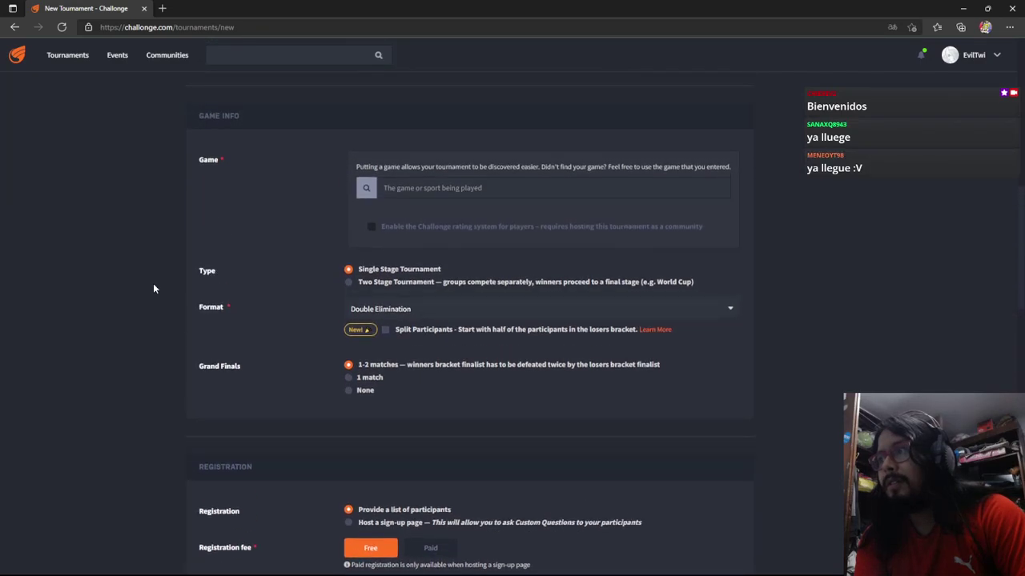
scroll(324, 329, down, 1)
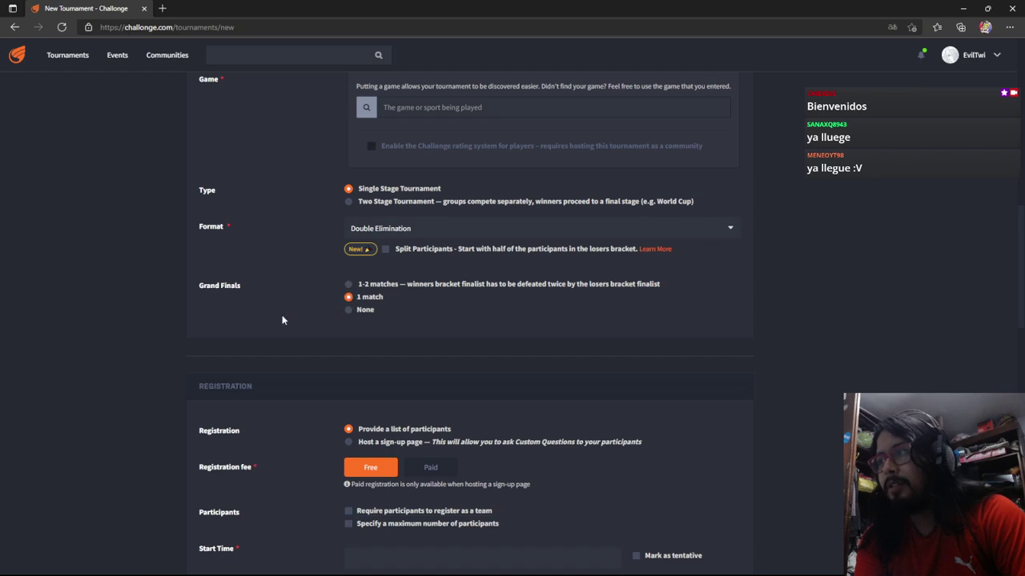
scroll(281, 320, down, 2)
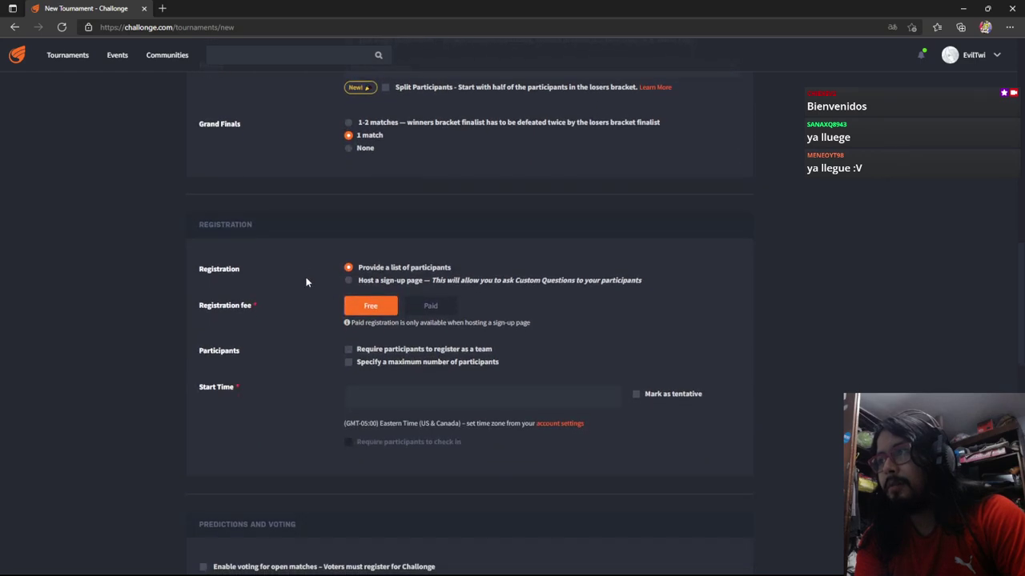
click(349, 122)
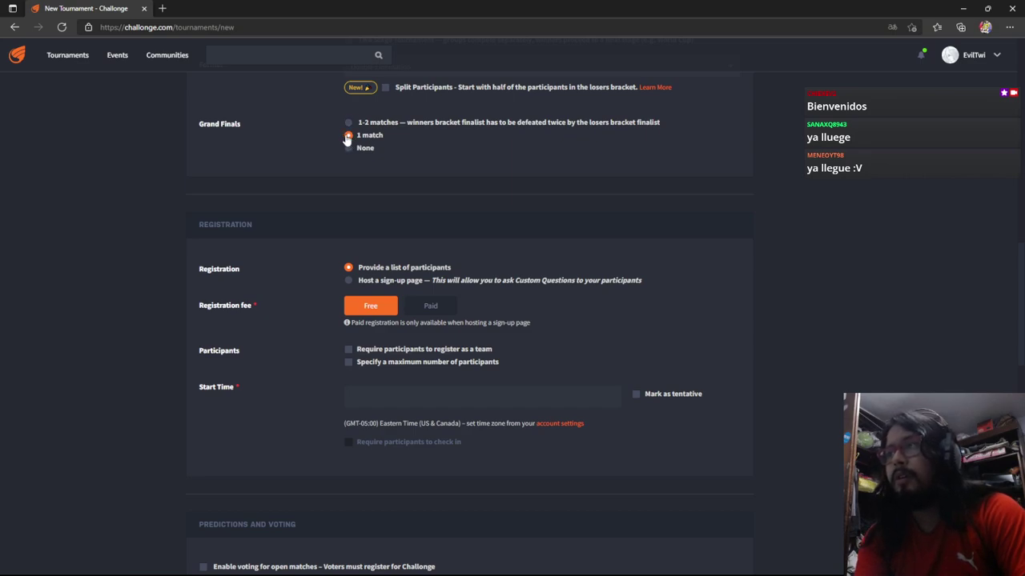
Look through the form's registration, game info and basic info sections, and reload the blank form
click(109, 187)
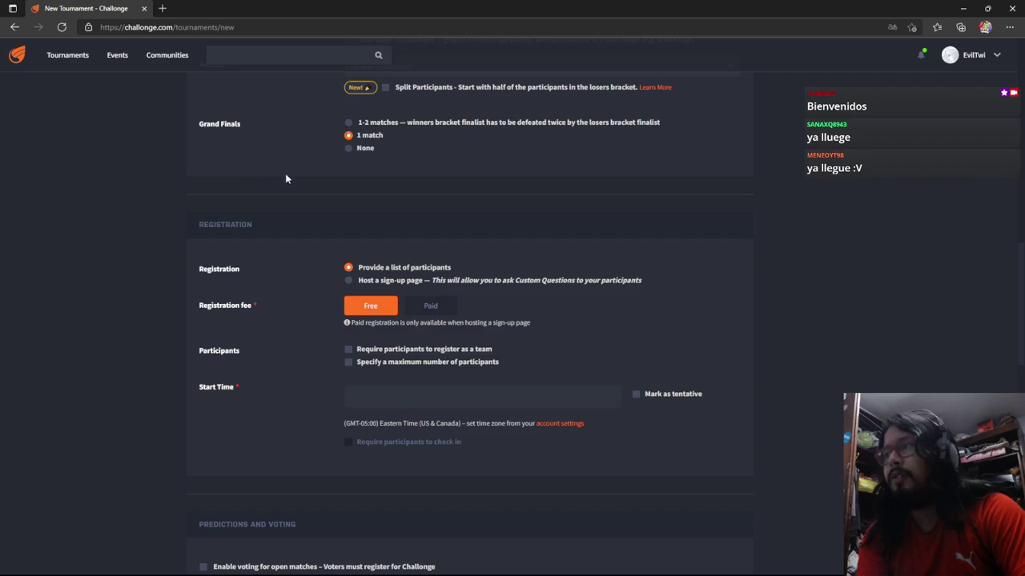
scroll(285, 179, down, 1)
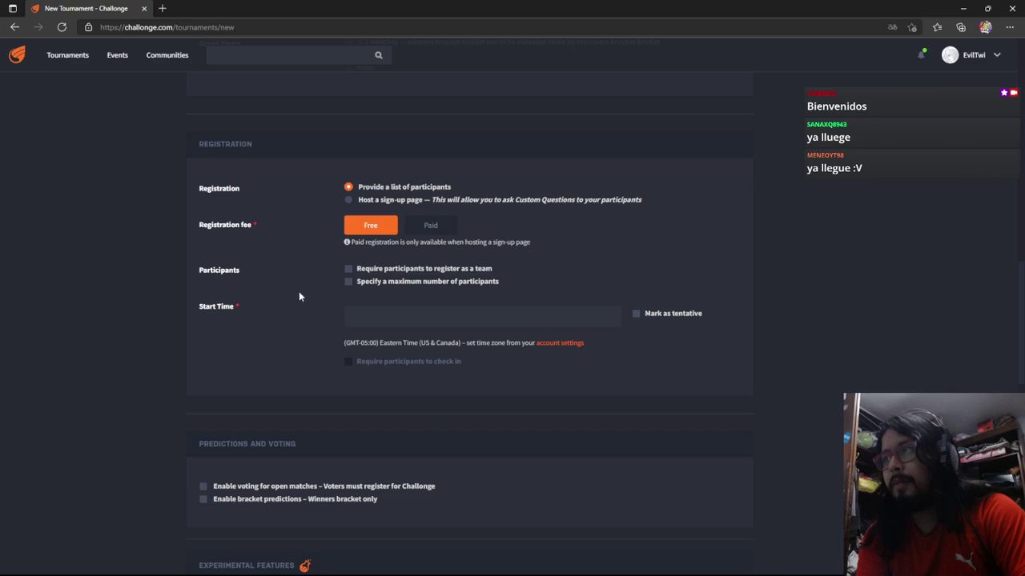
scroll(299, 312, up, 4)
scroll(298, 304, up, 1)
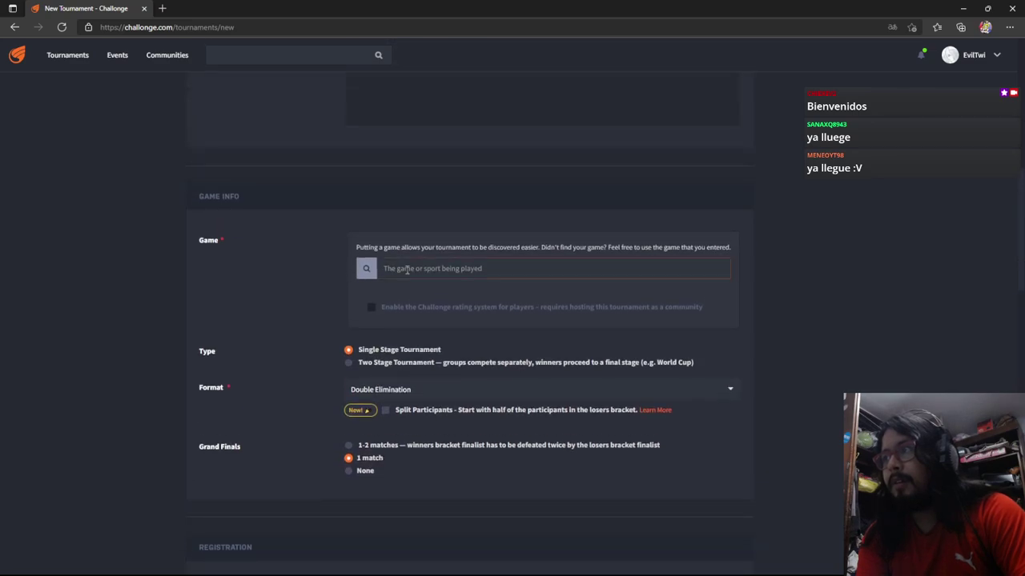
scroll(377, 307, up, 3)
click(375, 293)
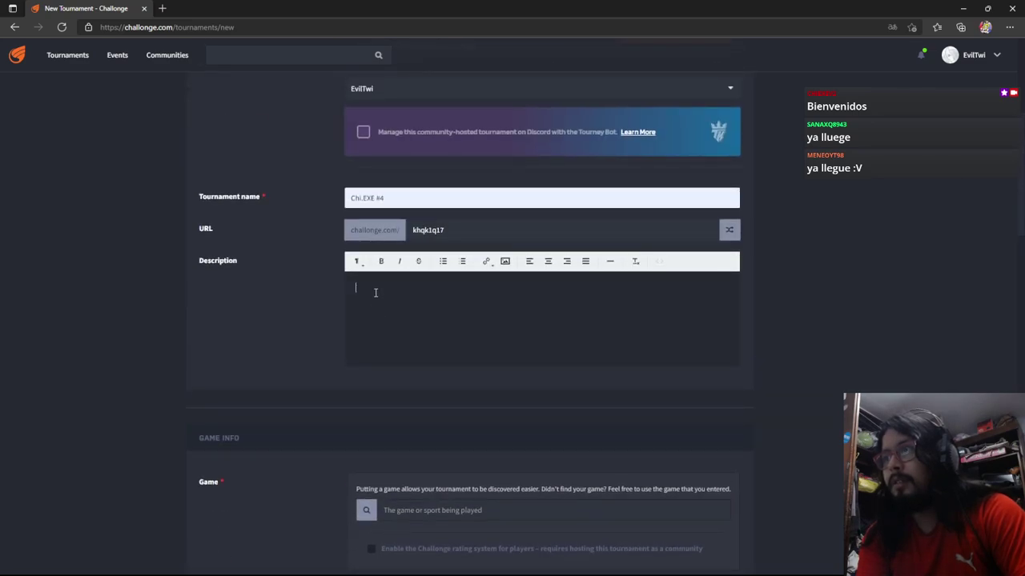
scroll(295, 318, up, 2)
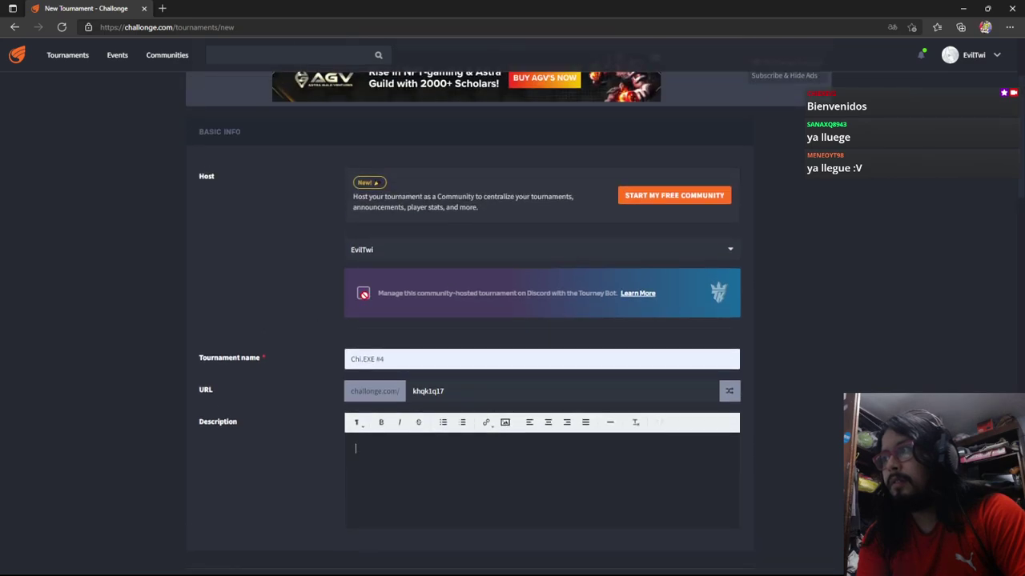
scroll(243, 271, up, 2)
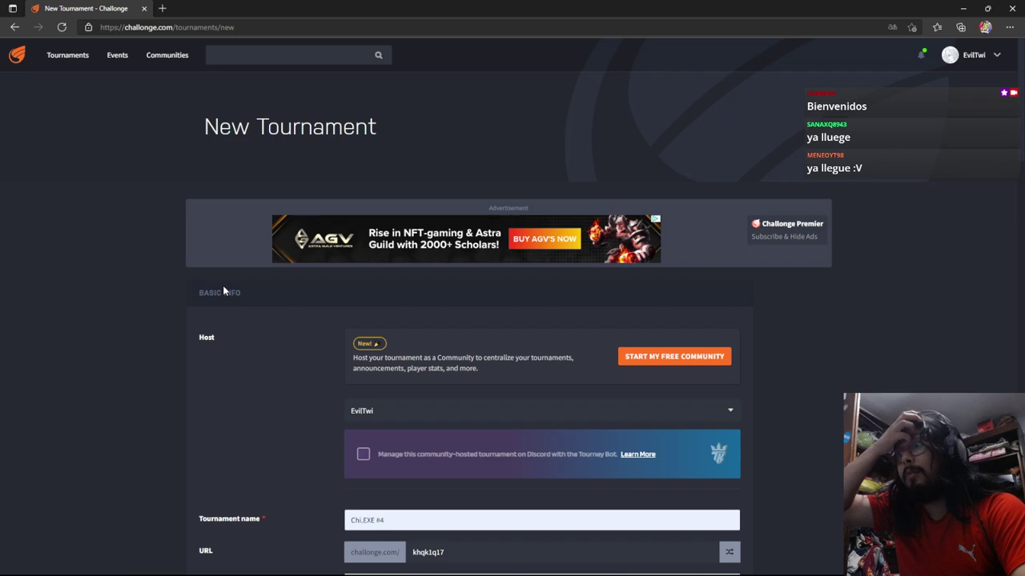
scroll(223, 287, down, 2)
scroll(228, 296, down, 6)
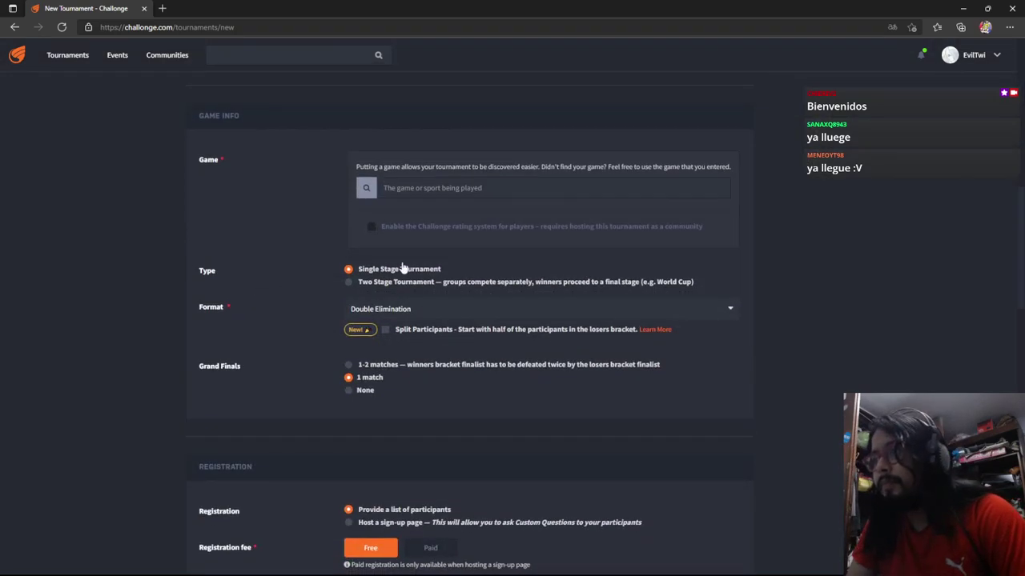
scroll(280, 419, down, 2)
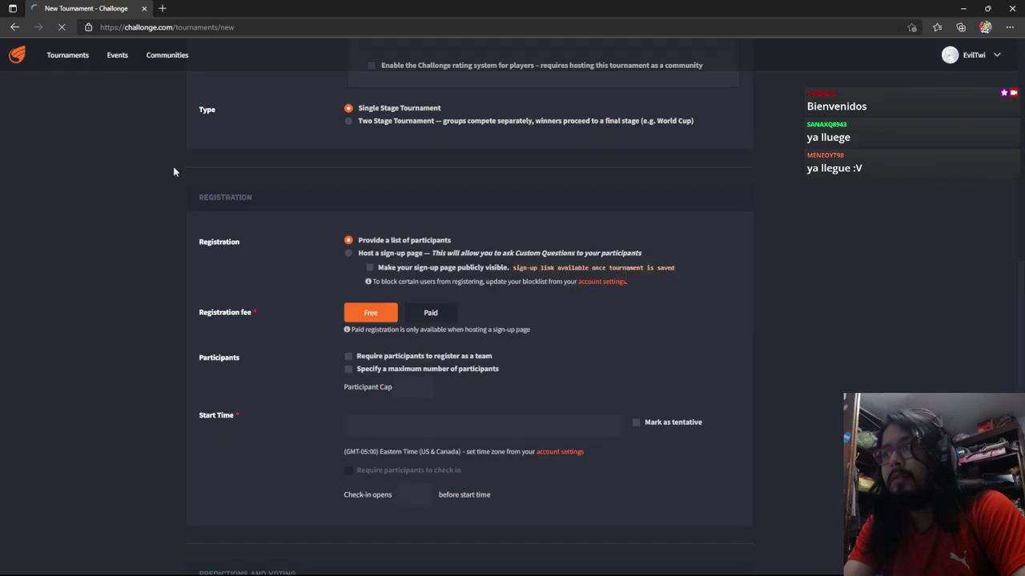
scroll(174, 280, down, 2)
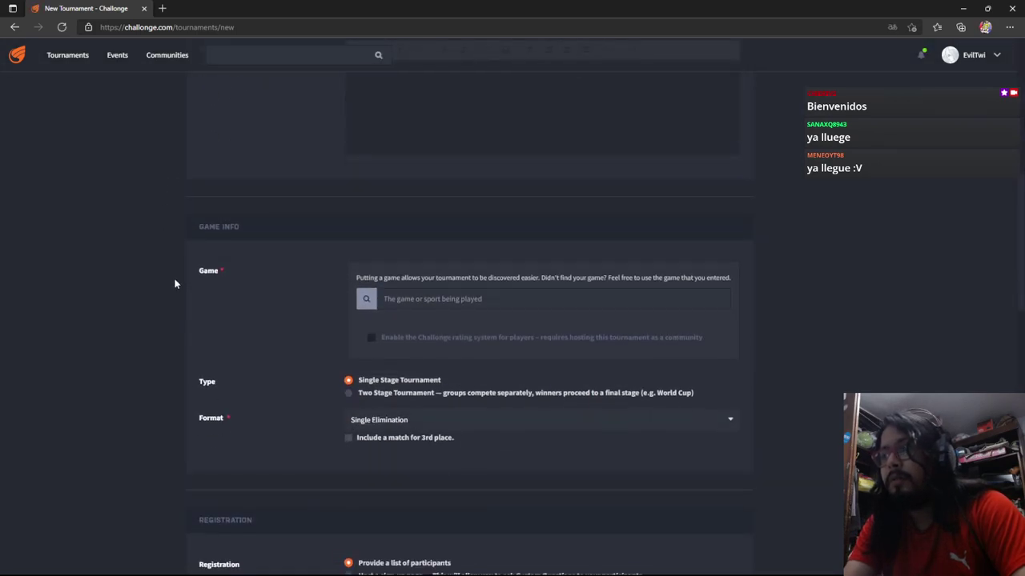
Go back to the list of tournaments and open a fresh new tournament form
scroll(173, 280, up, 7)
click(9, 64)
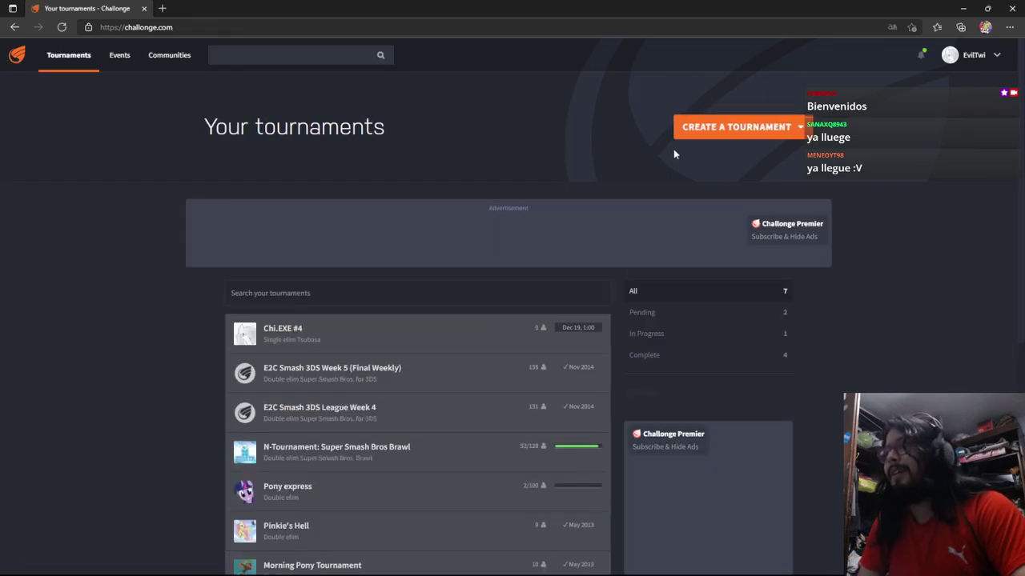
click(801, 127)
click(730, 168)
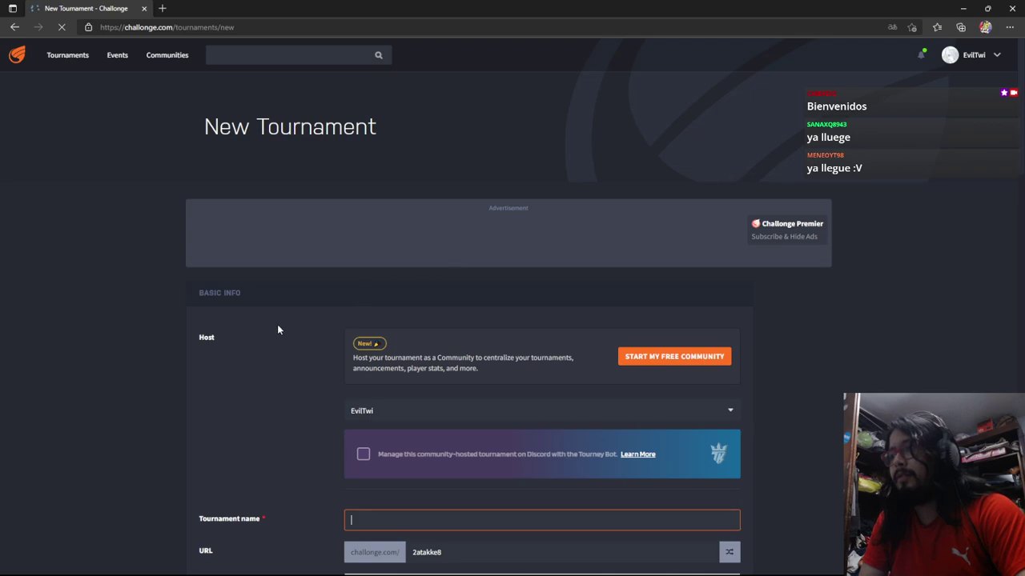
Set the new tournament's format to Double Elimination
scroll(278, 330, down, 4)
scroll(287, 321, down, 2)
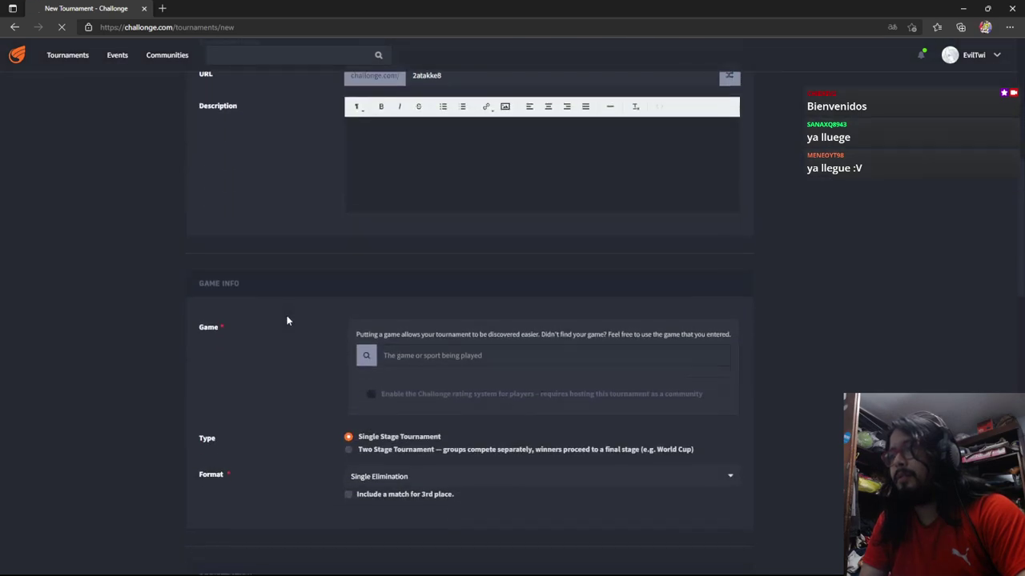
click(368, 472)
click(382, 505)
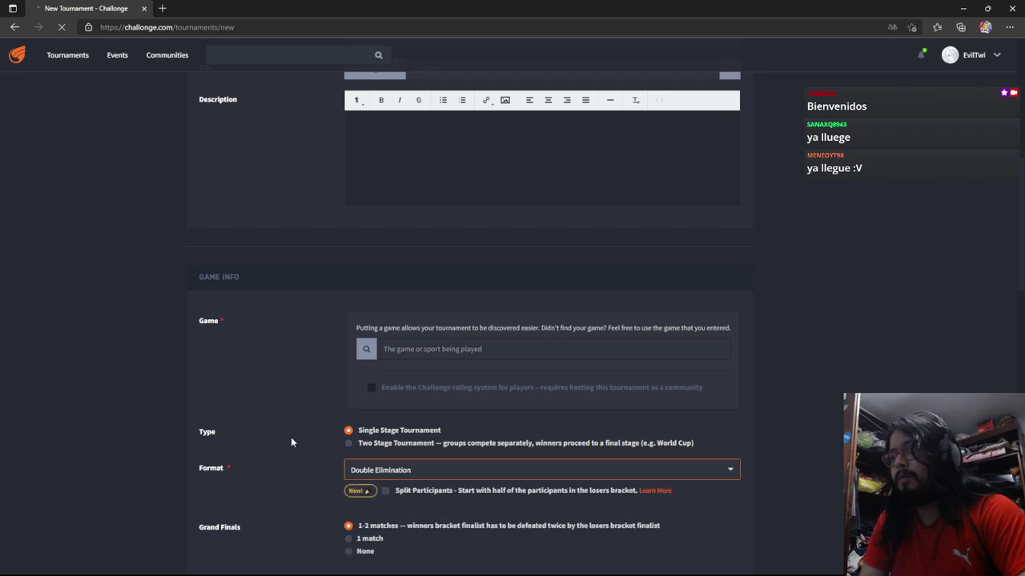
Check the remaining form sections and set the grand finals to 1 match
scroll(291, 441, down, 2)
scroll(330, 372, down, 2)
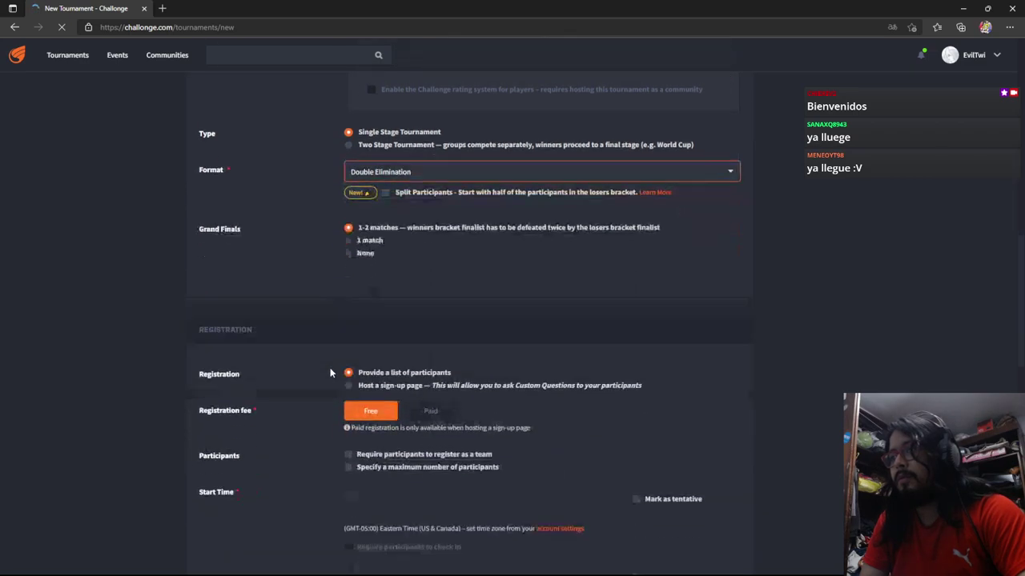
scroll(333, 372, up, 6)
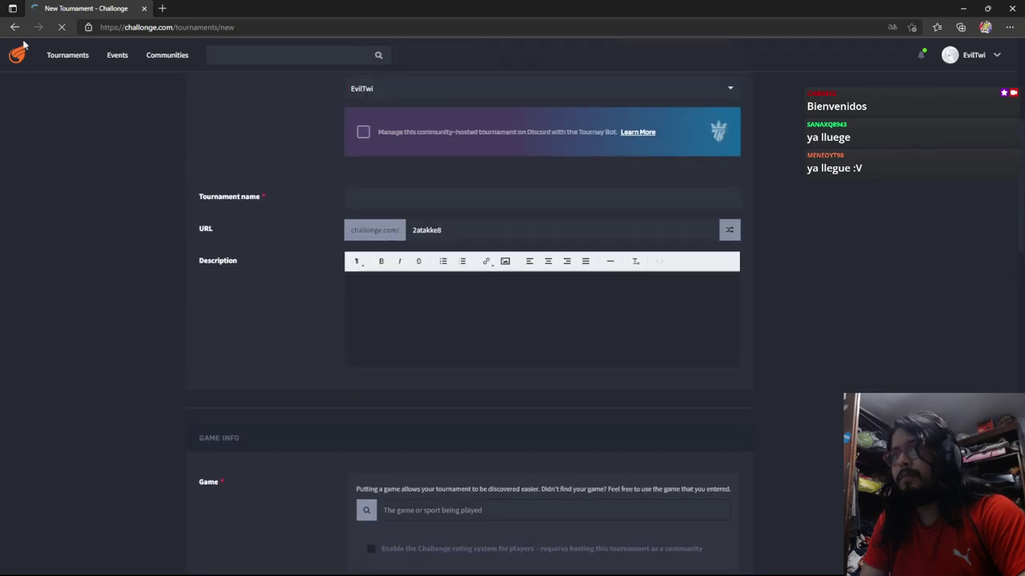
scroll(325, 283, down, 3)
scroll(325, 283, down, 15)
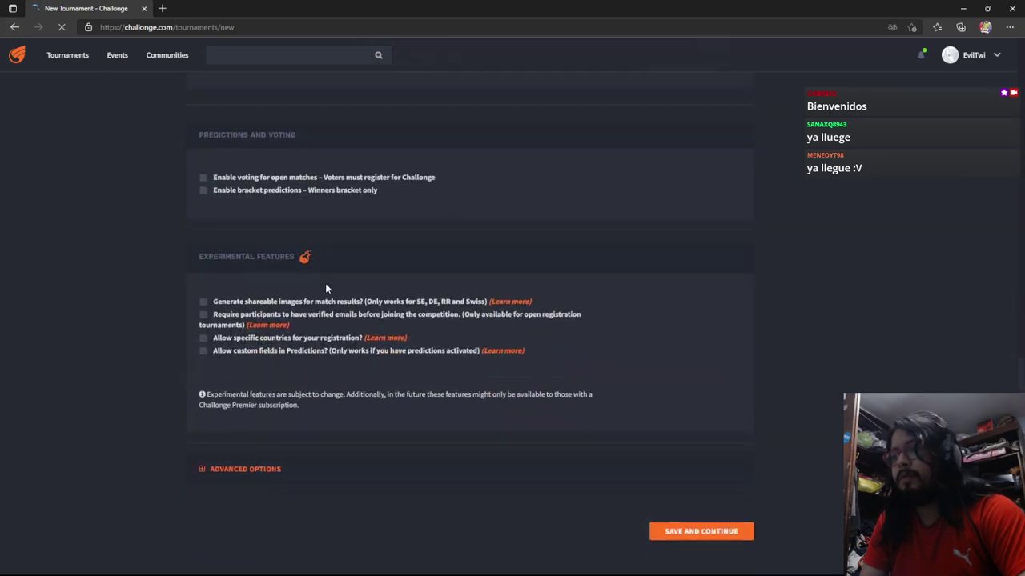
scroll(325, 283, up, 3)
scroll(326, 287, up, 5)
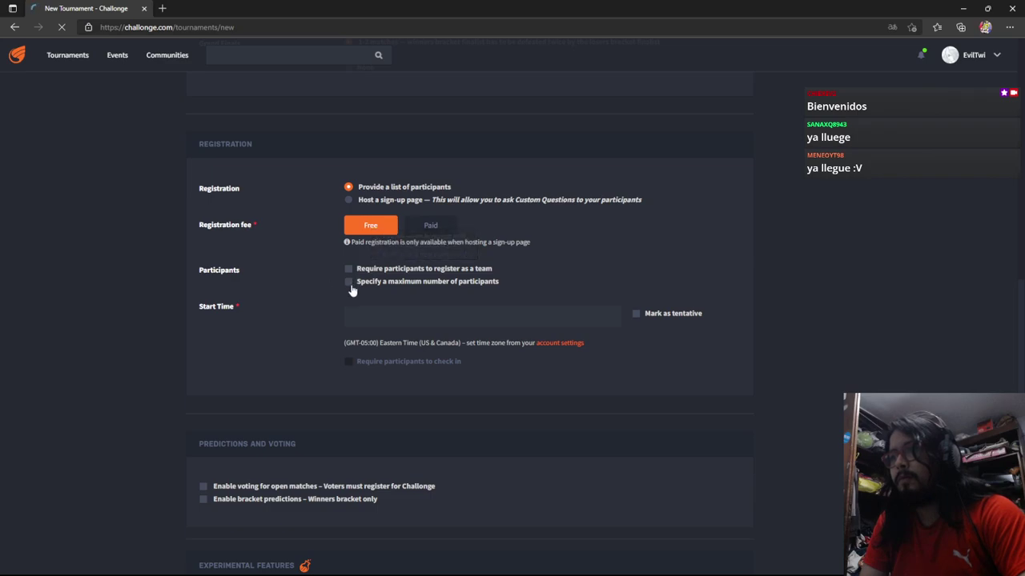
scroll(288, 308, up, 2)
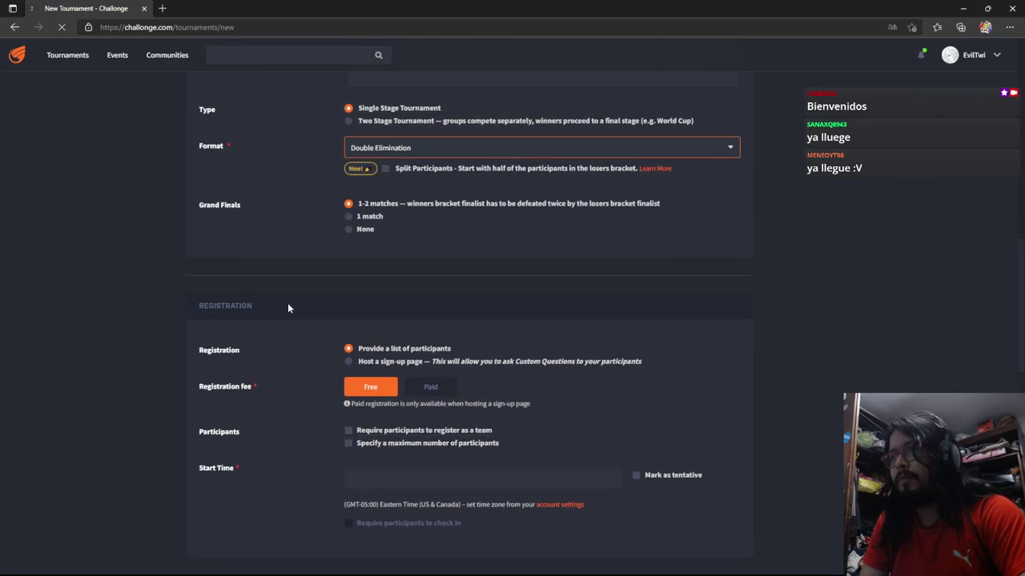
click(347, 217)
Enter Tsubasa DT as the game being played
scroll(323, 222, up, 2)
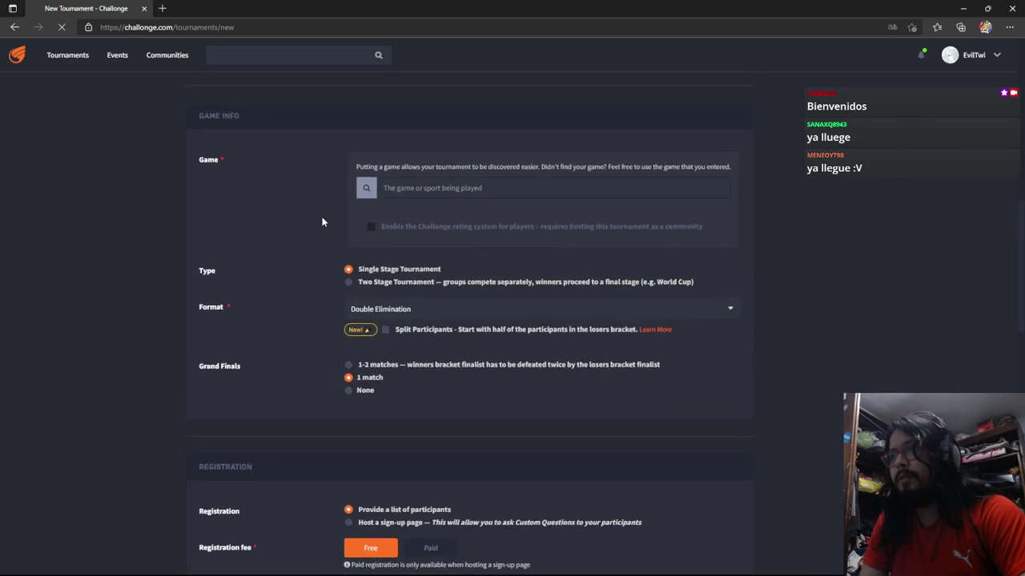
click(377, 189)
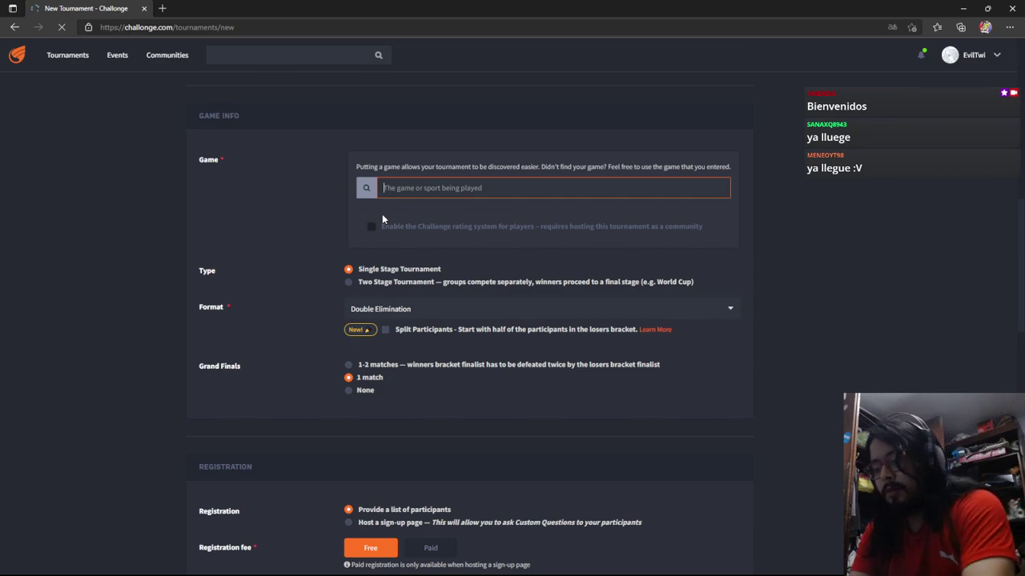
text(Tsubasa DT)
click(280, 248)
Name the tournament Chi.EXE #4
scroll(280, 248, up, 5)
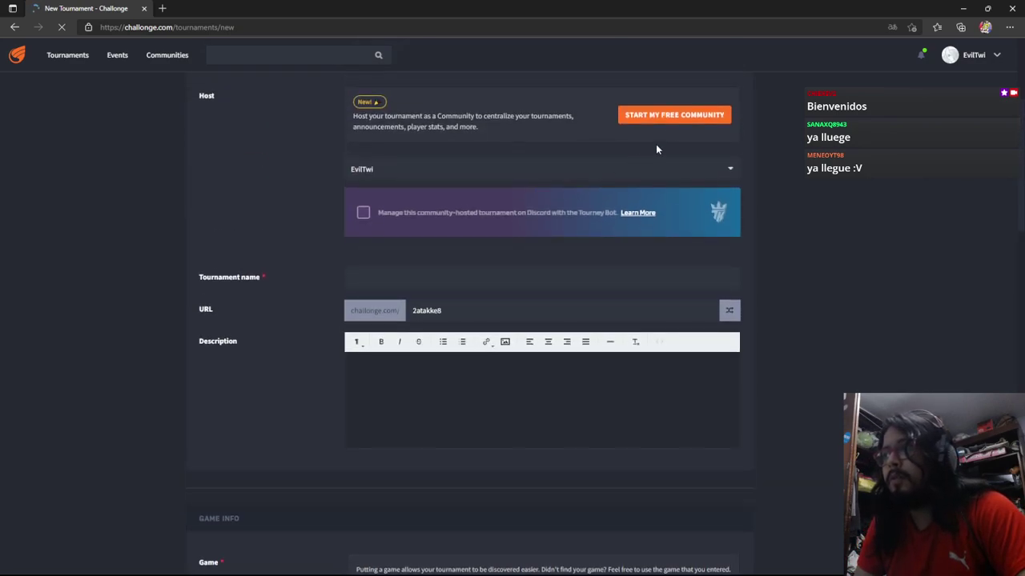
scroll(461, 308, up, 2)
click(399, 445)
text(Torneo #4)
Mark the tournament's start time as tentative
scroll(274, 431, down, 10)
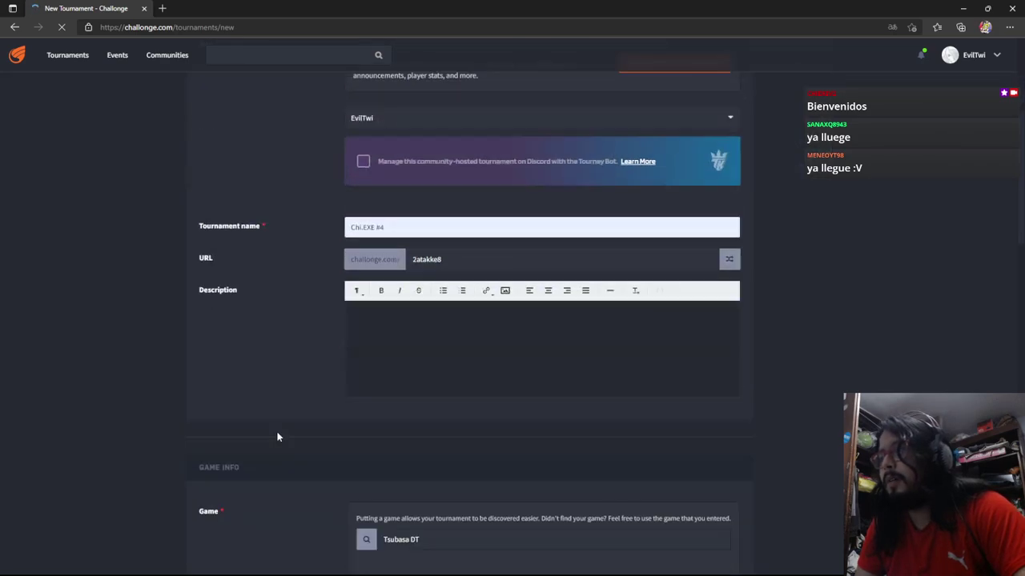
scroll(279, 436, down, 4)
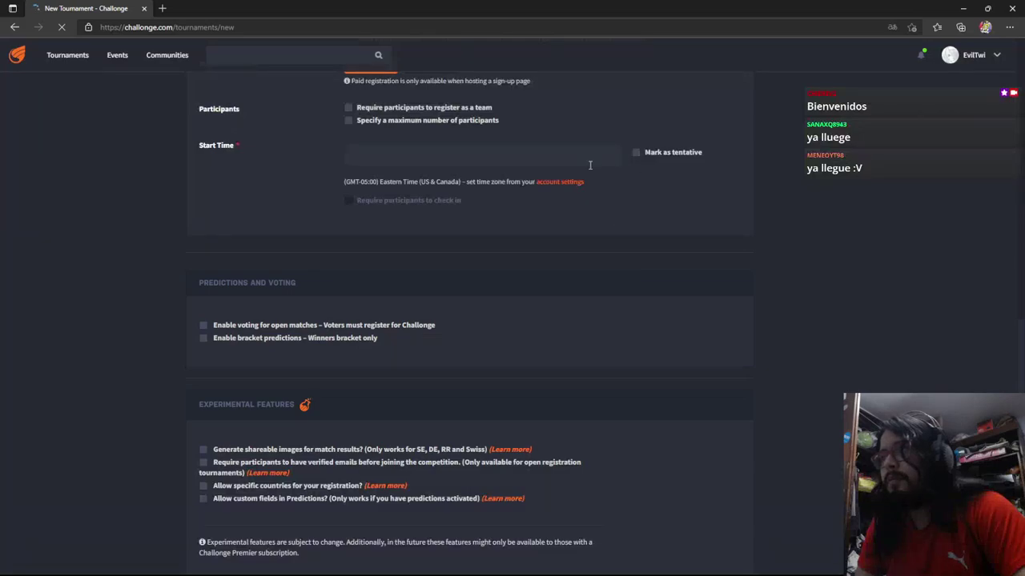
click(636, 152)
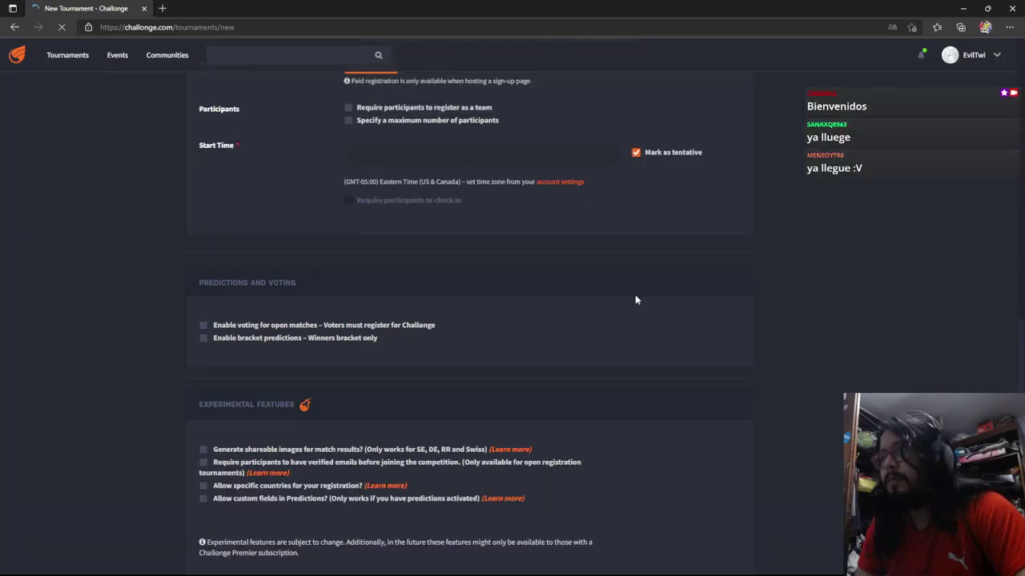
Enable shareable images for match results and save the tournament
scroll(635, 300, down, 2)
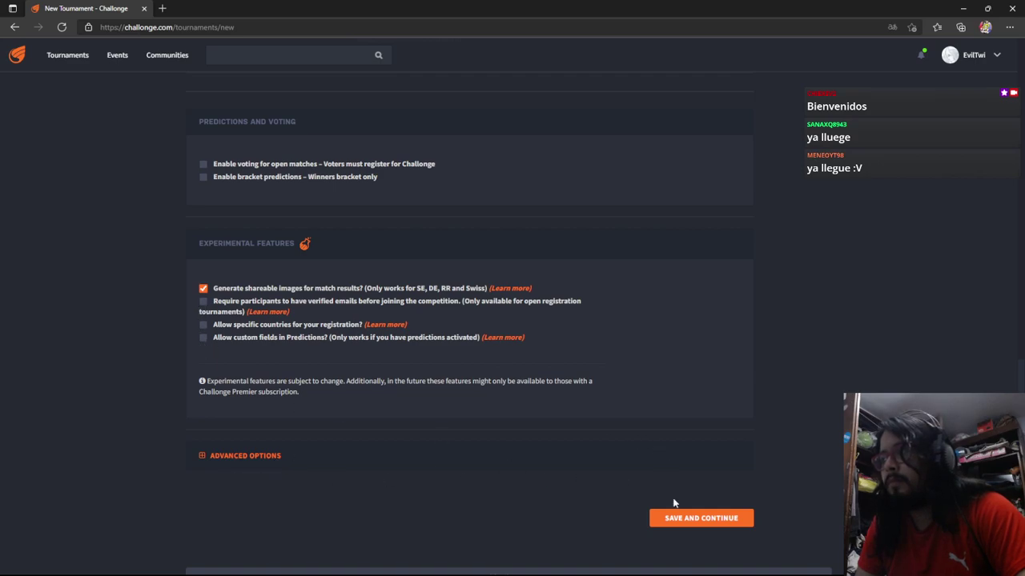
click(693, 520)
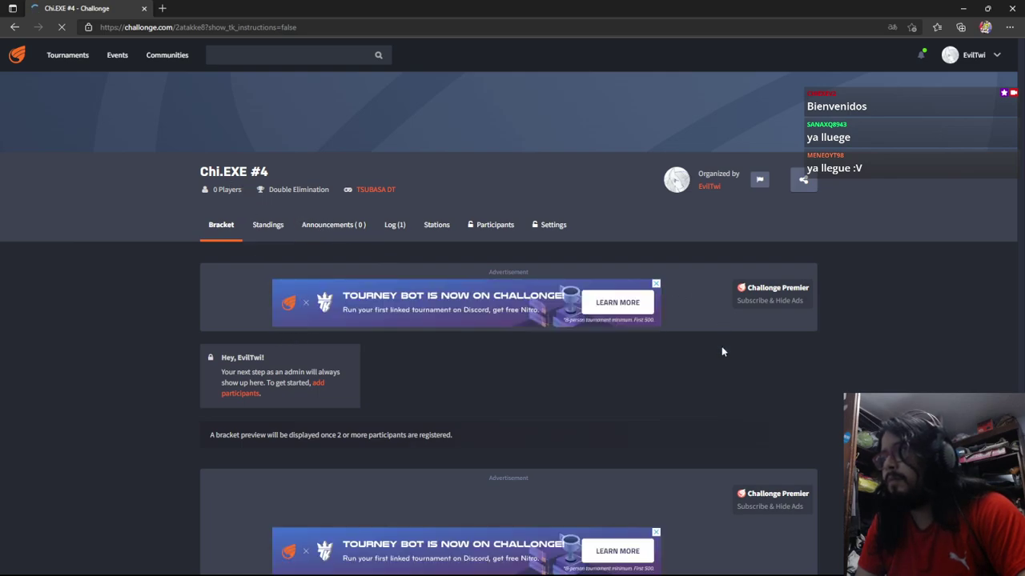
Go to the tournament's participants page and expand the form for adding participants in bulk
scroll(722, 351, down, 2)
drag(298, 274, 430, 275)
click(426, 274)
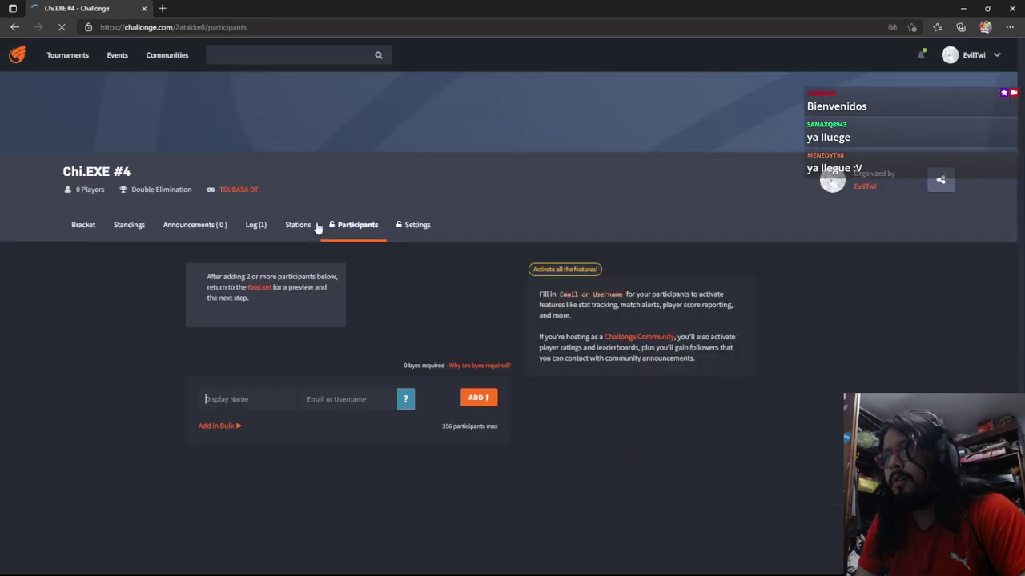
scroll(214, 321, down, 3)
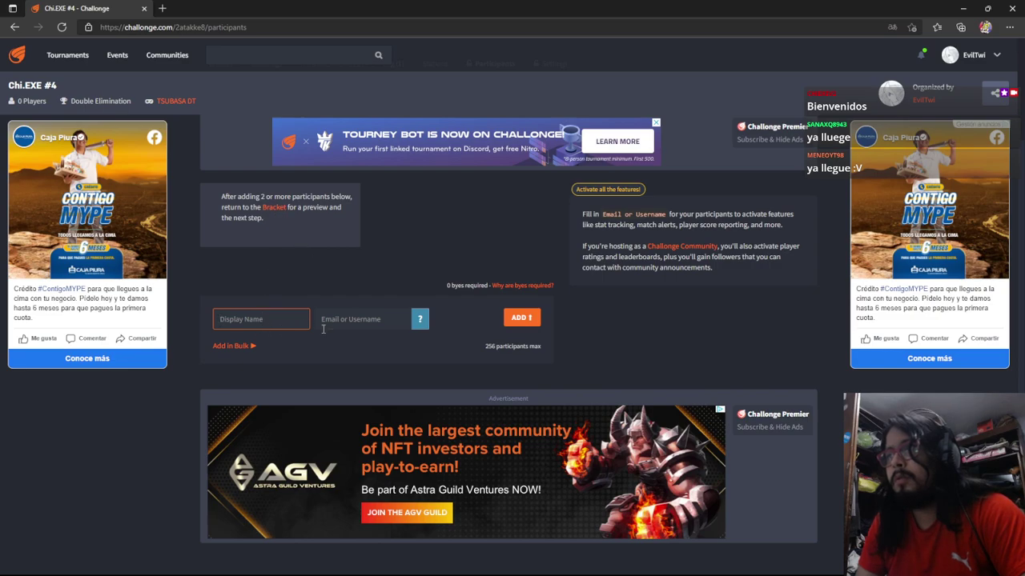
click(243, 347)
scroll(279, 361, down, 2)
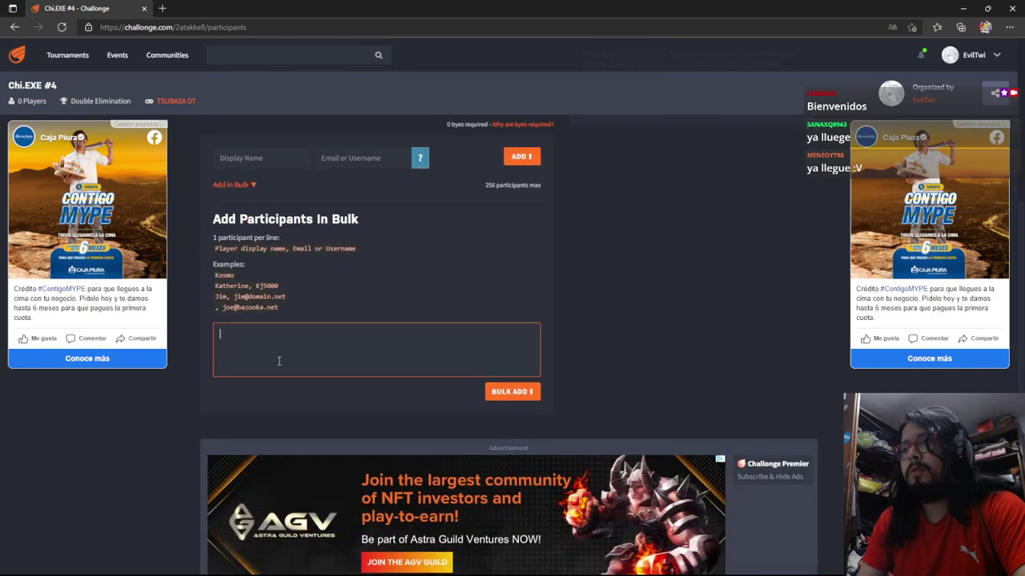
text(https://www.twitch.tv/chiexev2)
key(ctrl+a)
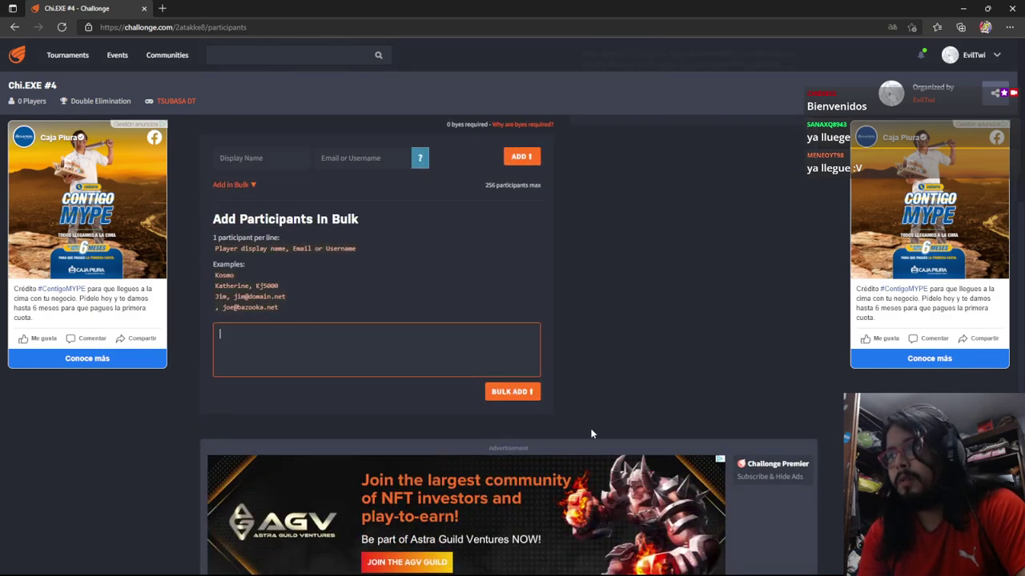
key(BackSpace)
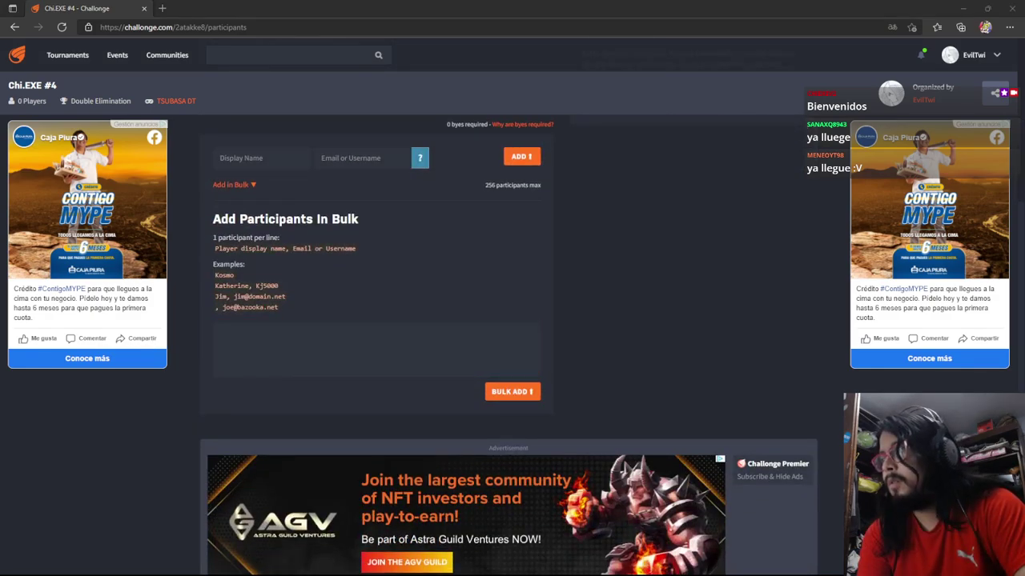
Add the numbered list of 21 participants in bulk, one per line, and review the resulting entries
click(285, 340)
text(21 Zerciserx)
key(BackSpace)
key(BackSpace)
click(502, 391)
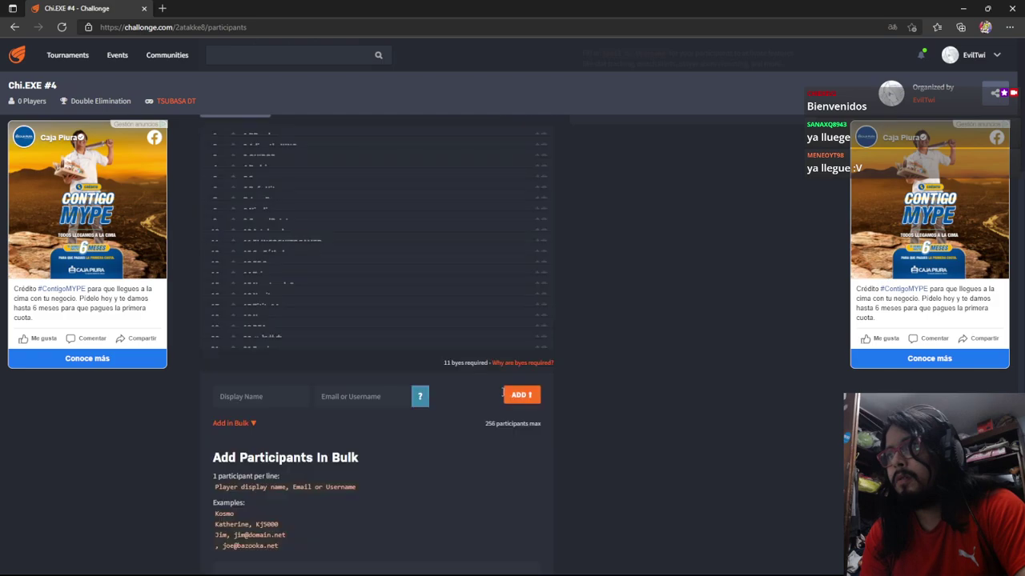
scroll(501, 391, up, 3)
scroll(585, 348, up, 1)
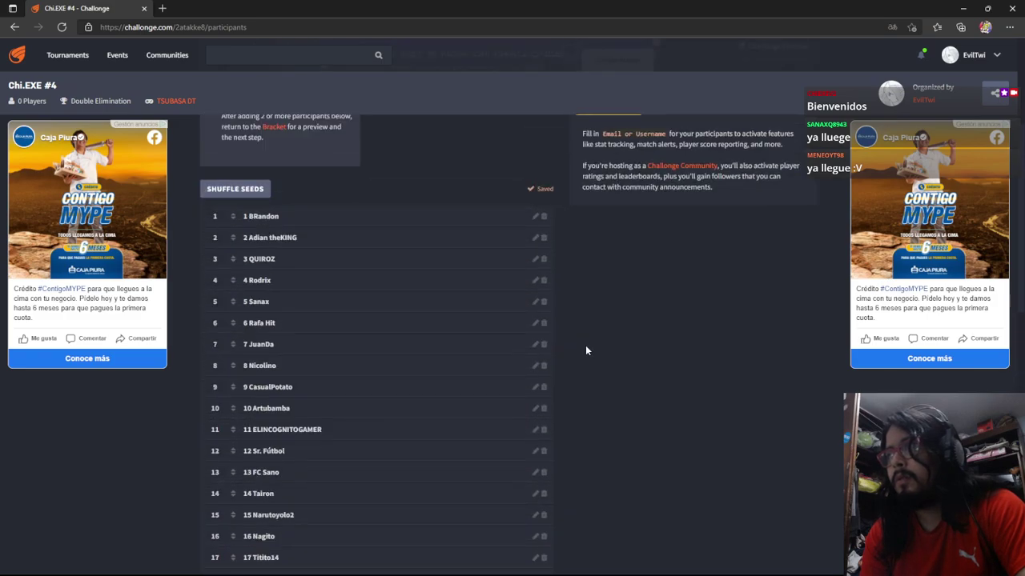
scroll(257, 274, down, 3)
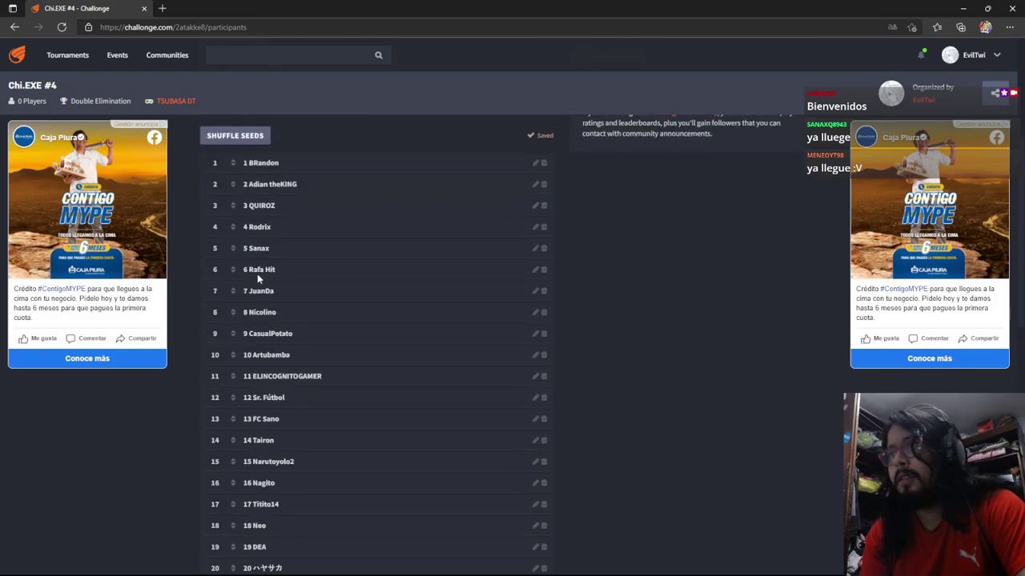
scroll(301, 393, down, 3)
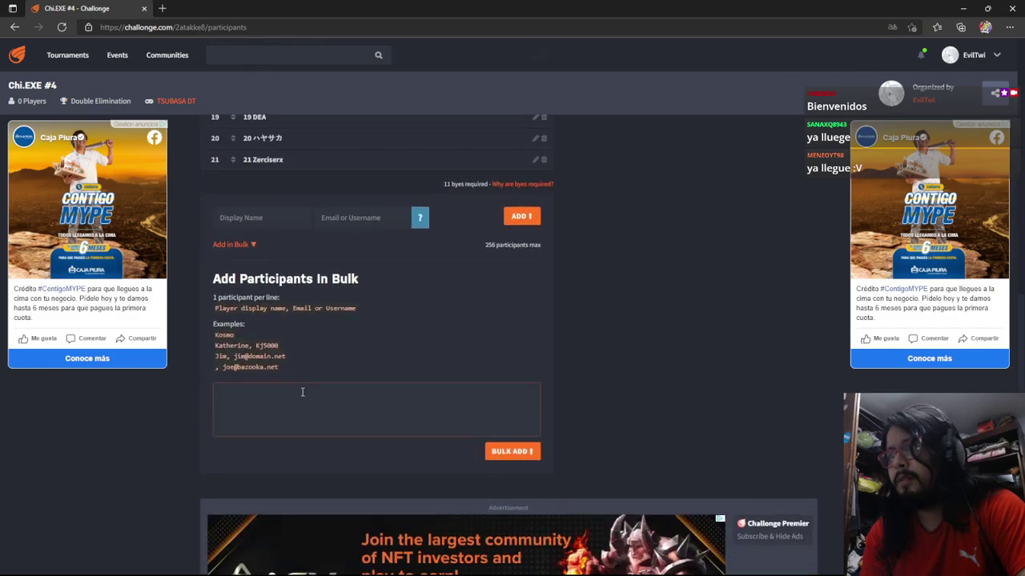
Shuffle the participants' seeds, confirm the shuffling, and review the new seed order
scroll(403, 328, up, 3)
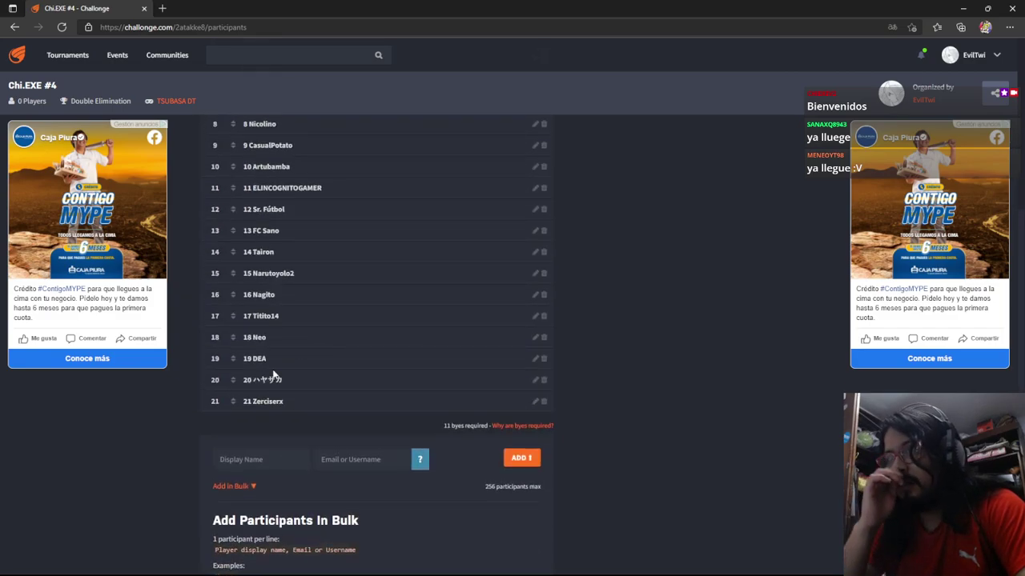
scroll(252, 405, up, 3)
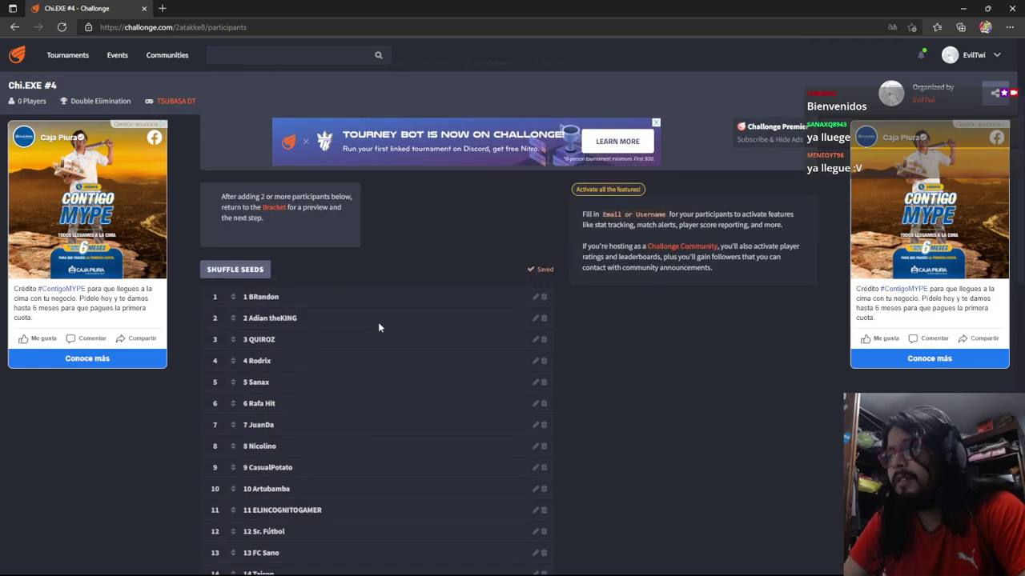
click(241, 271)
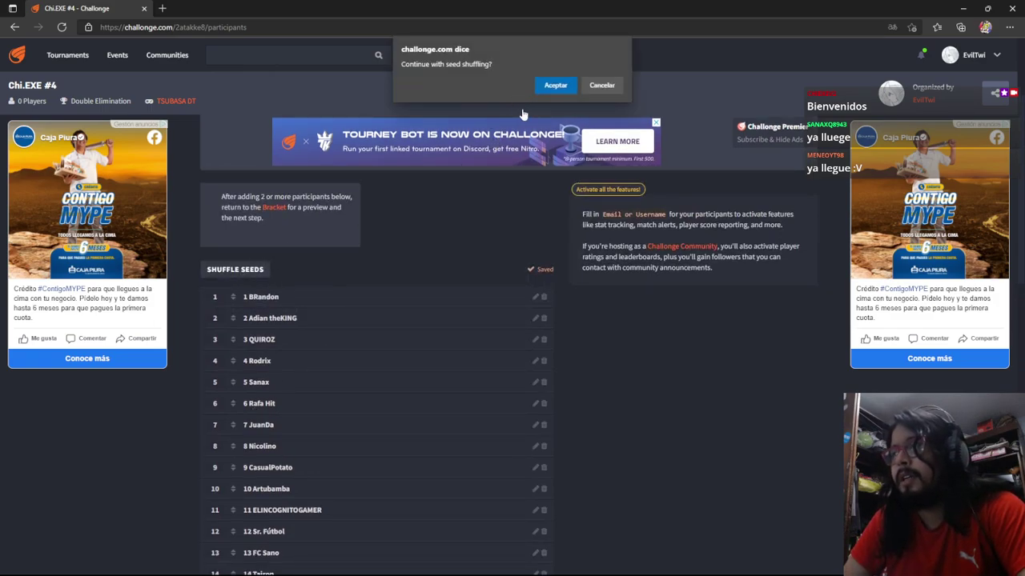
click(556, 87)
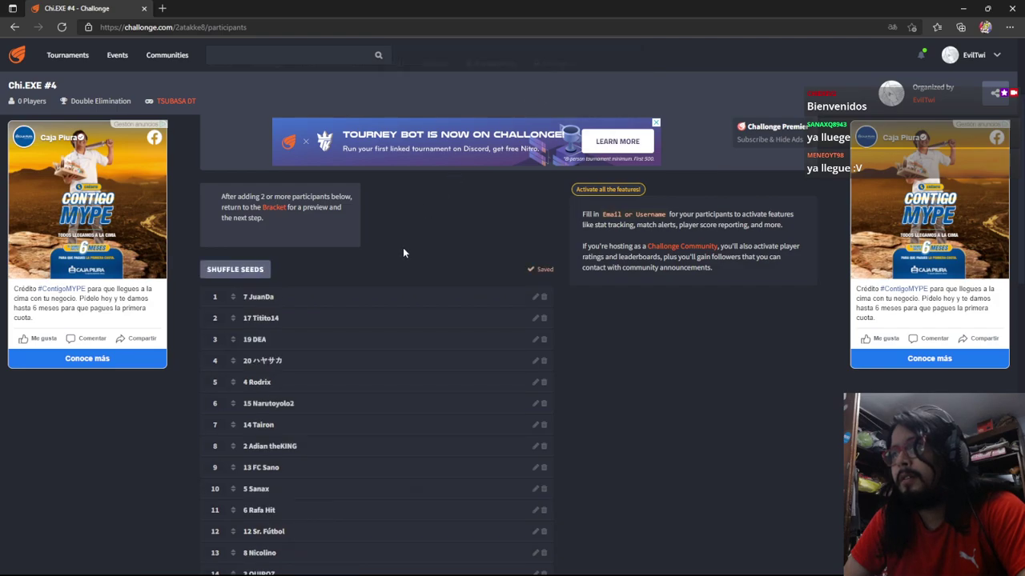
scroll(403, 253, down, 4)
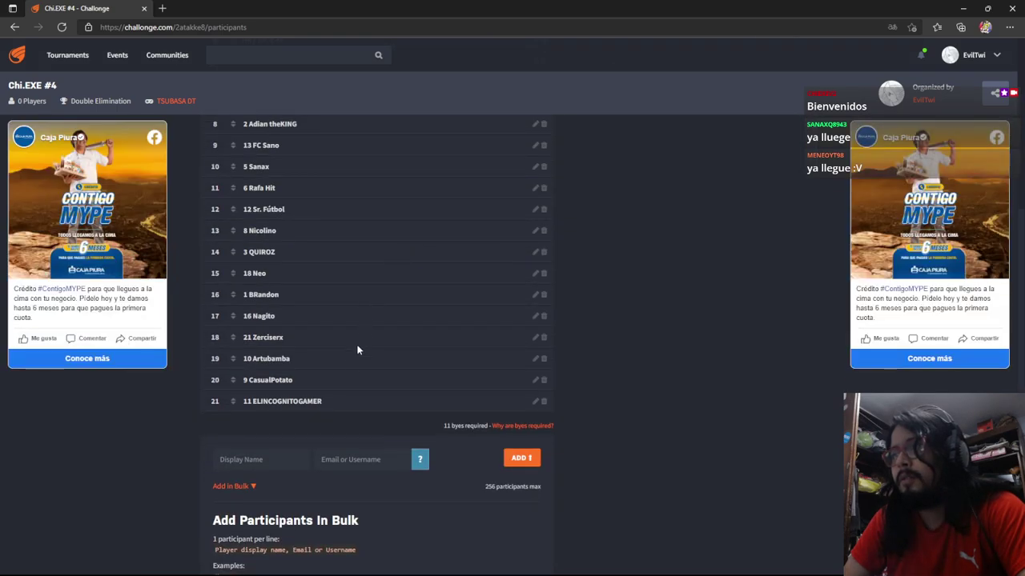
scroll(604, 475, down, 6)
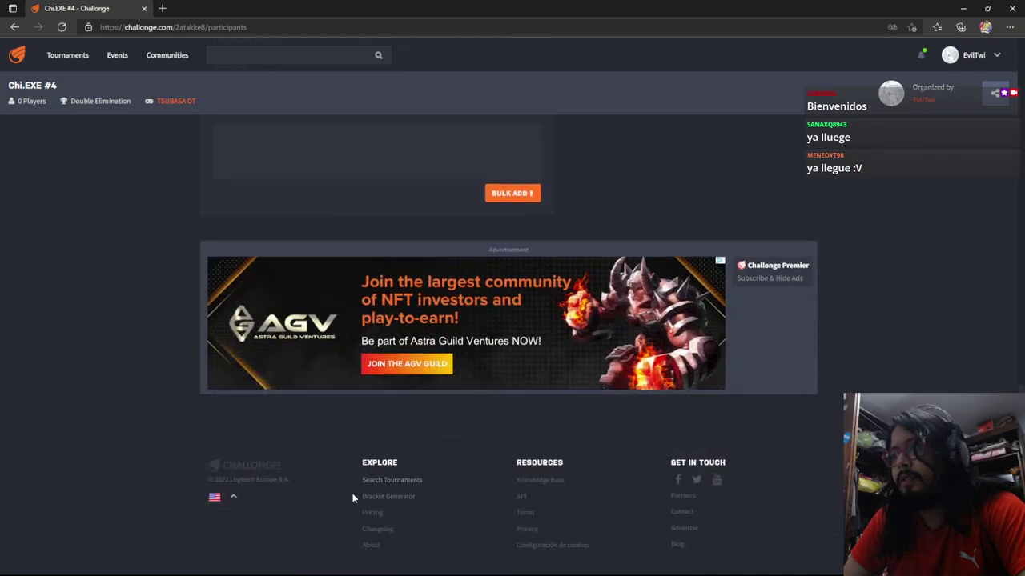
Return to the tournament's bracket page and examine the preview of the winners and losers rounds
scroll(353, 480, up, 12)
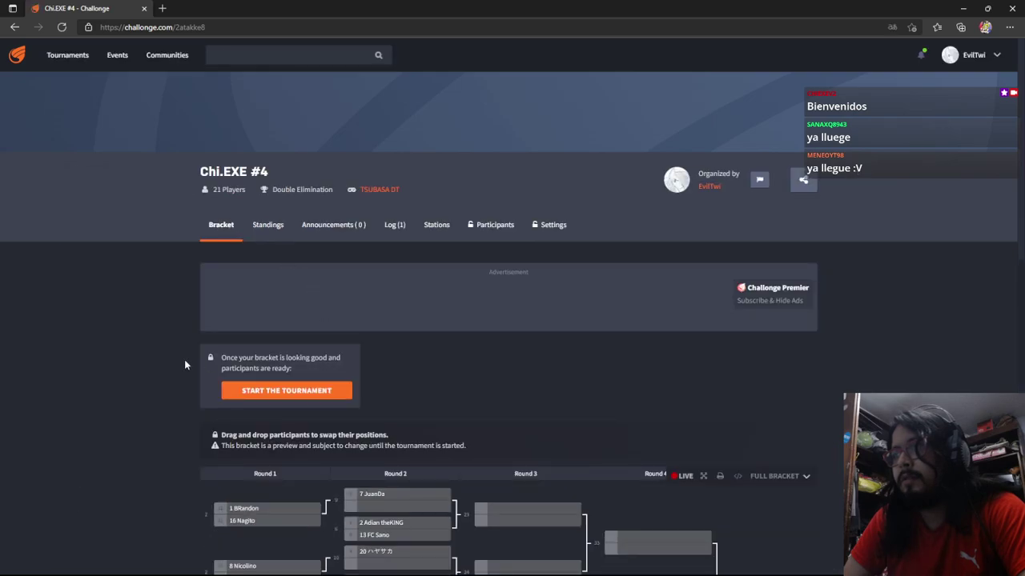
scroll(192, 364, down, 5)
scroll(169, 365, up, 1)
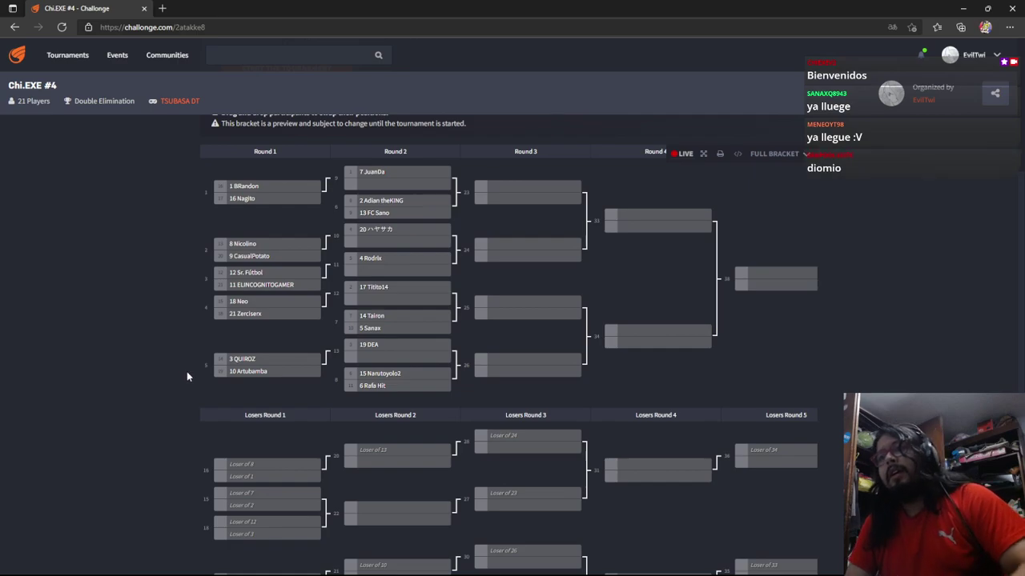